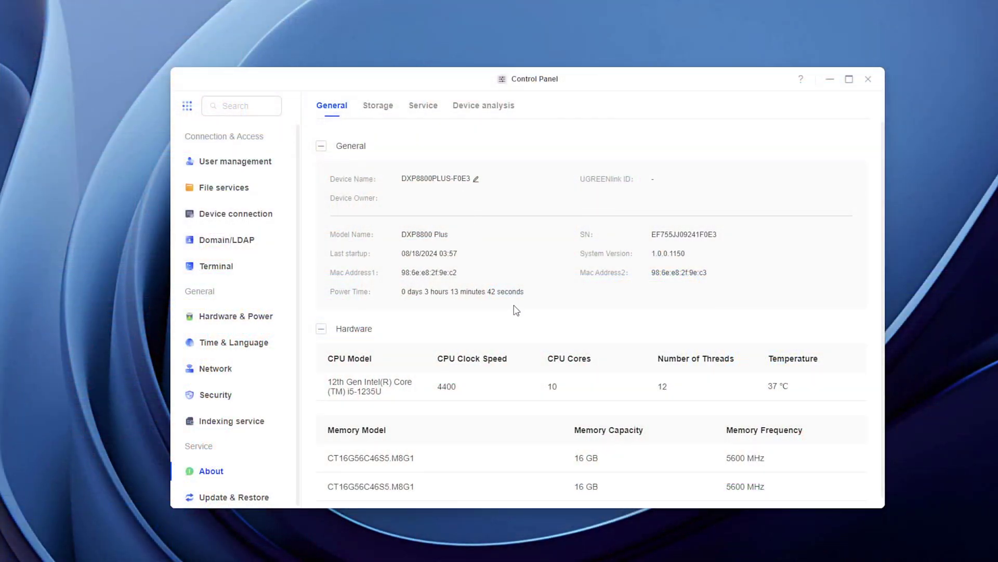
# Step: Show the Storage tab with the RAID 5 pool and scroll down to the hard-disk temperature table
pyautogui.scroll(-1, 726, 356)
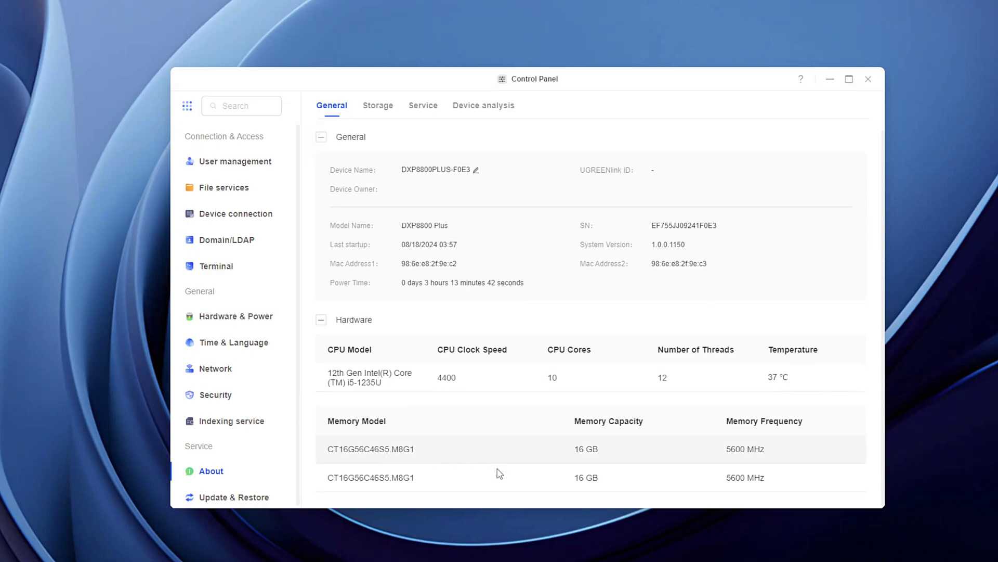
pyautogui.click(376, 114)
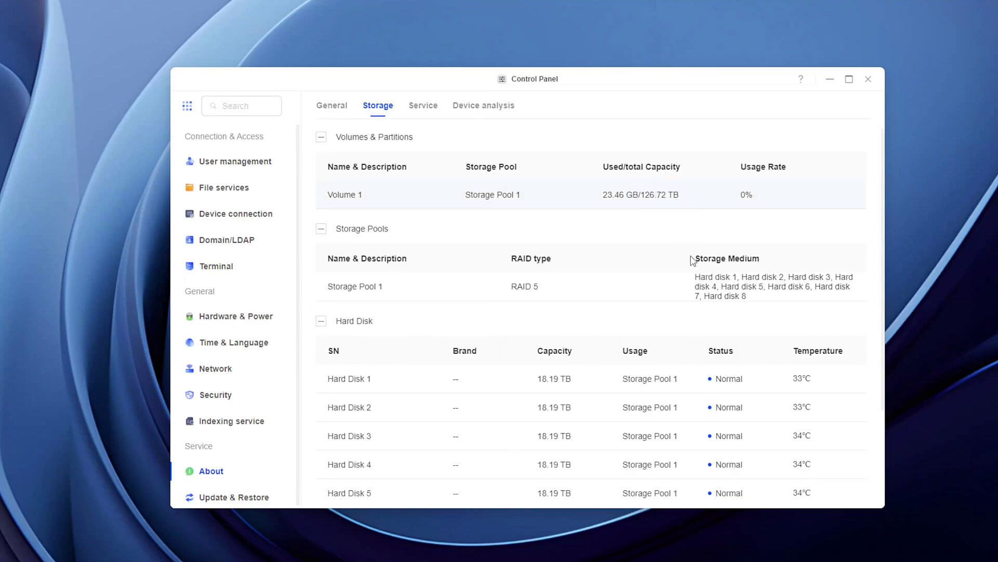
pyautogui.scroll(-3, 538, 217)
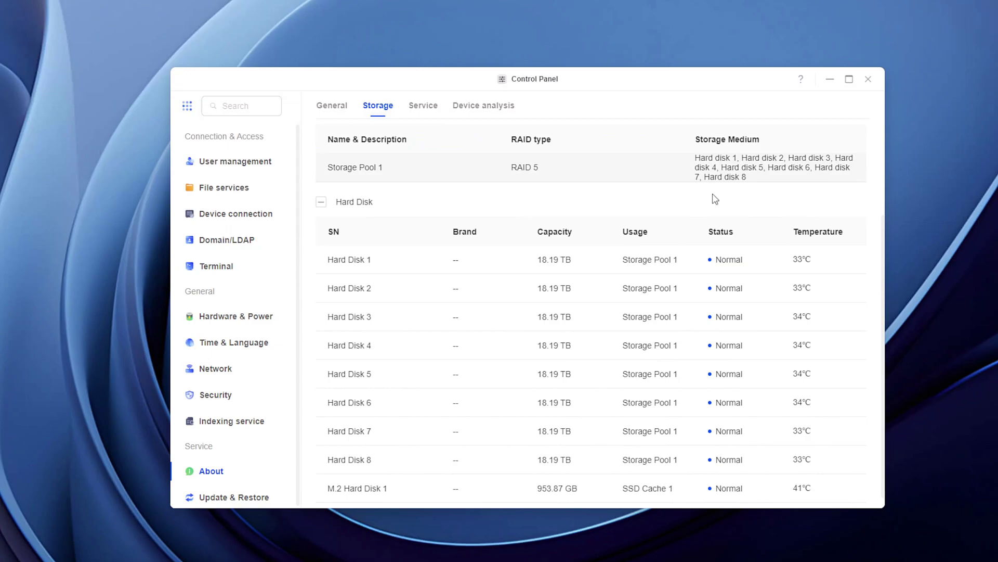
pyautogui.scroll(-1, 725, 211)
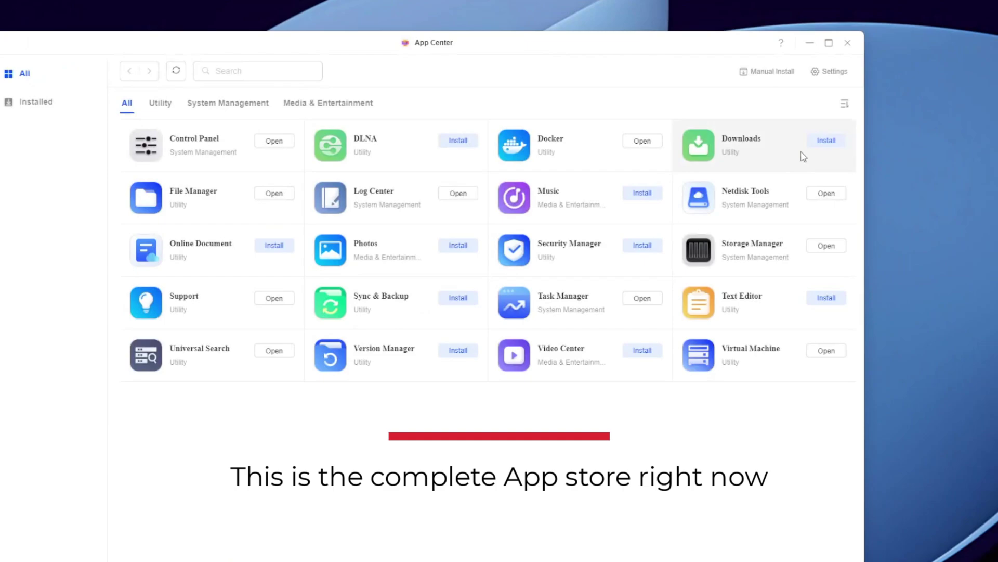
# Step: Close App Center, bring up Control Panel, and view the File services NFS, FTP and Rsync settings
pyautogui.click(848, 43)
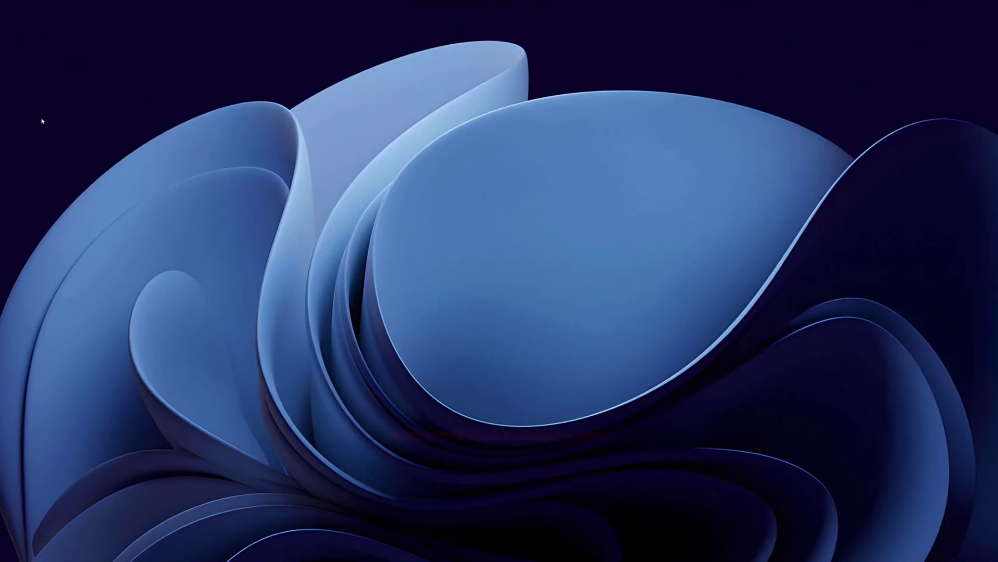
pyautogui.doubleClick(16, 76)
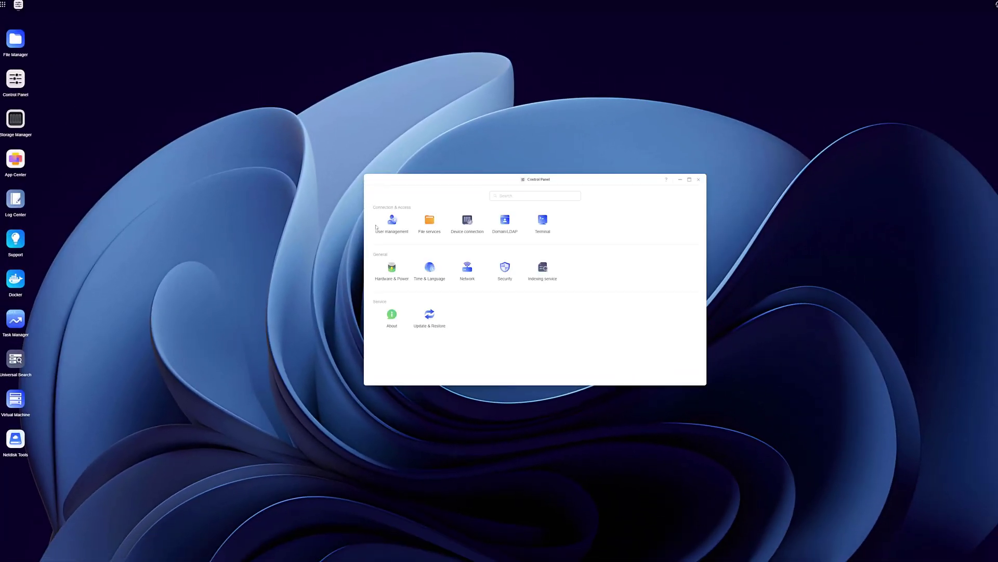
pyautogui.moveTo(520, 176); pyautogui.dragTo(441, 118)
pyautogui.click(350, 158)
pyautogui.click(389, 131)
pyautogui.click(374, 129)
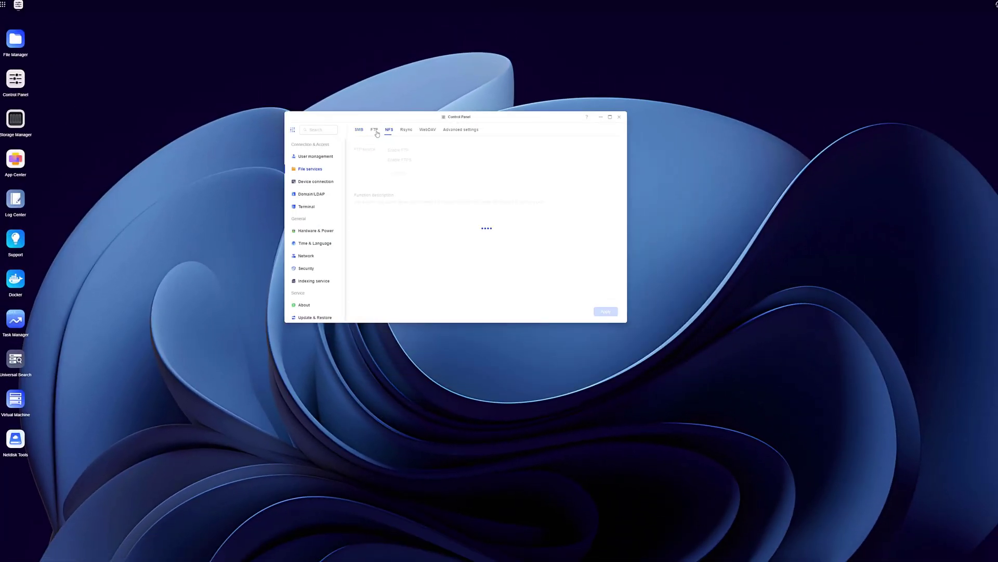
pyautogui.click(411, 131)
# Step: Review the Device connection, Domain/LDAP, Terminal, Hardware & Power and Time & Language settings
pyautogui.click(329, 183)
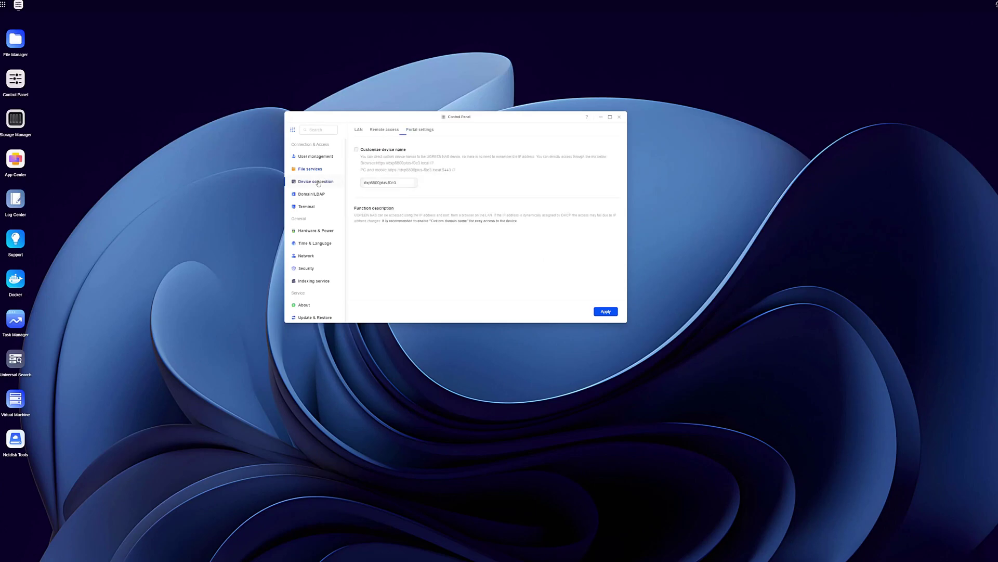
pyautogui.click(316, 194)
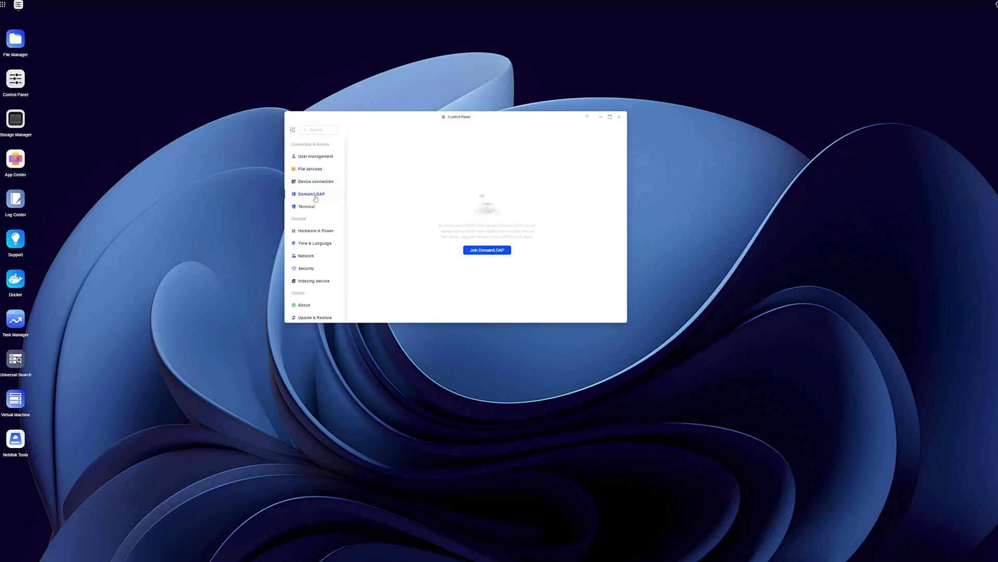
pyautogui.click(315, 206)
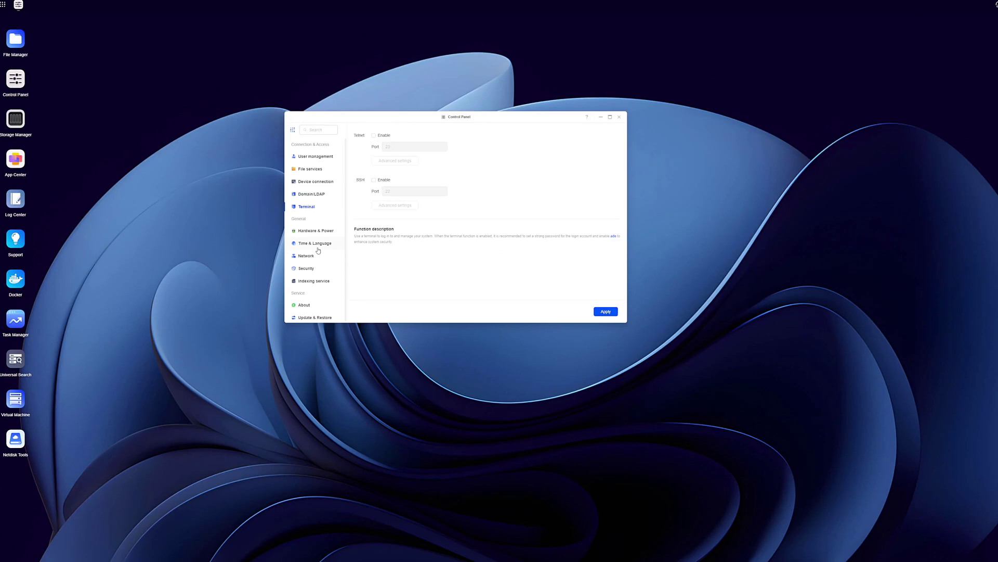
pyautogui.click(315, 231)
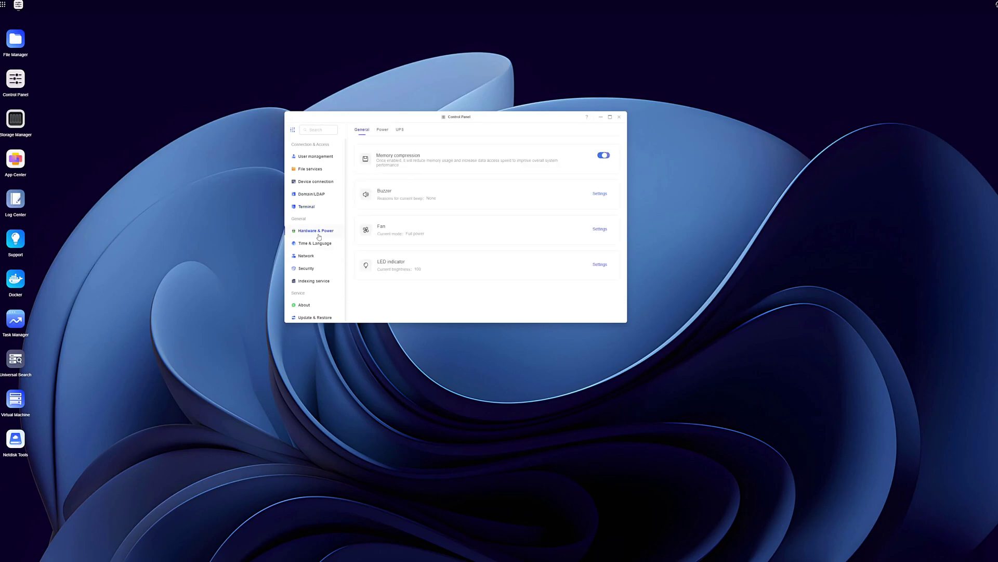
pyautogui.click(314, 244)
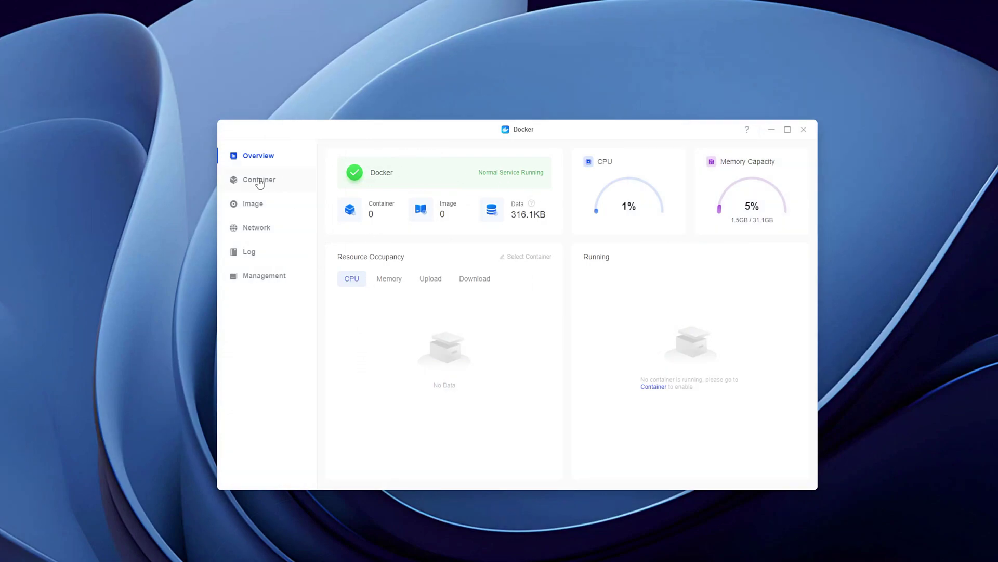
# Step: View the Docker containers and images, searching the image catalogue for Plex
pyautogui.click(259, 182)
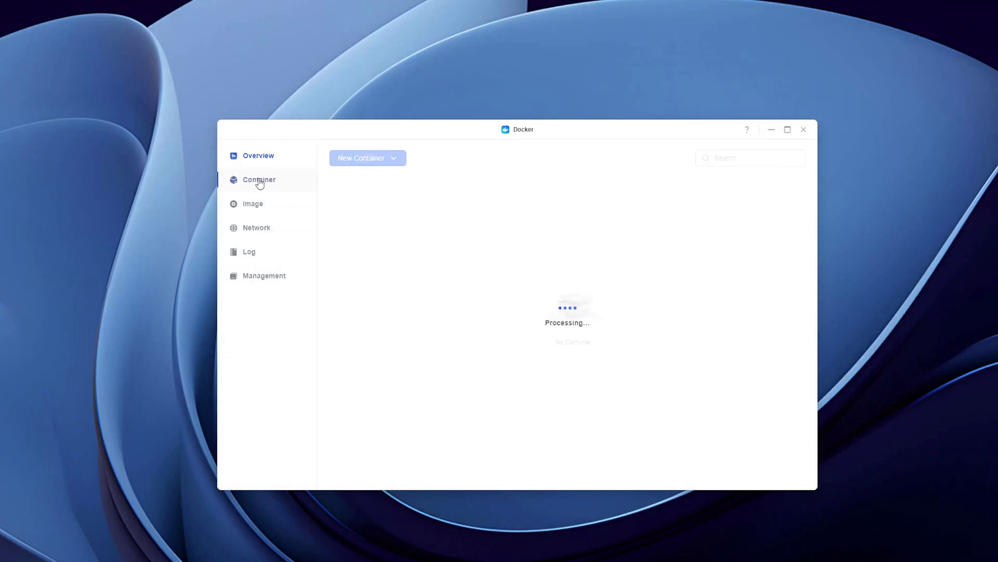
pyautogui.click(242, 212)
pyautogui.scroll(-3, 537, 239)
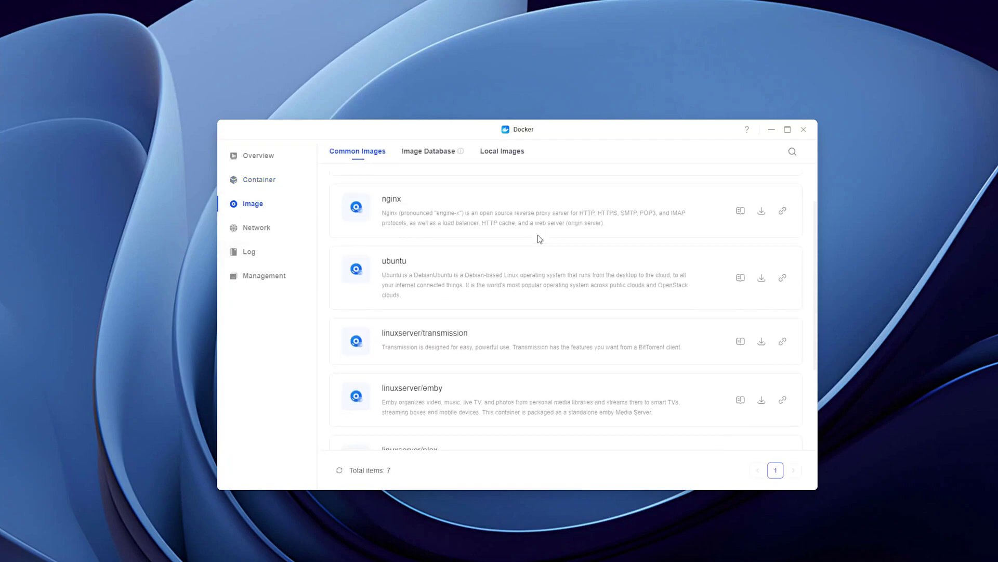
pyautogui.click(793, 151)
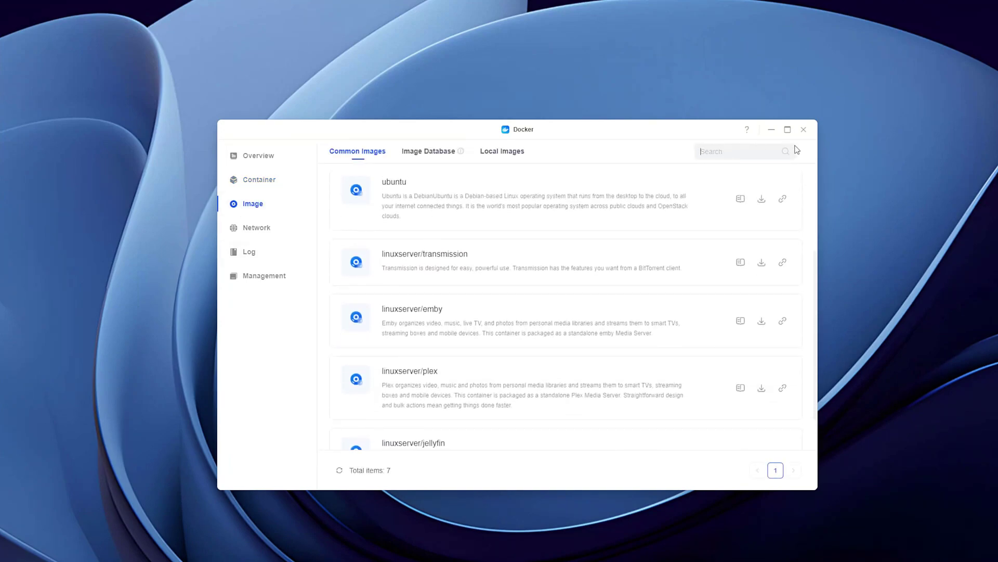
pyautogui.write('Plex')
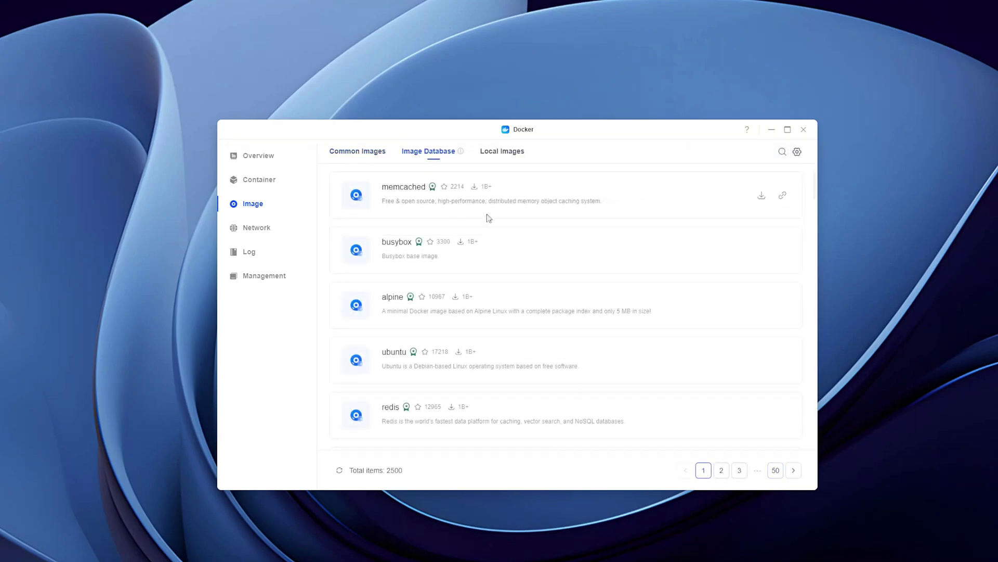
pyautogui.scroll(-3, 482, 214)
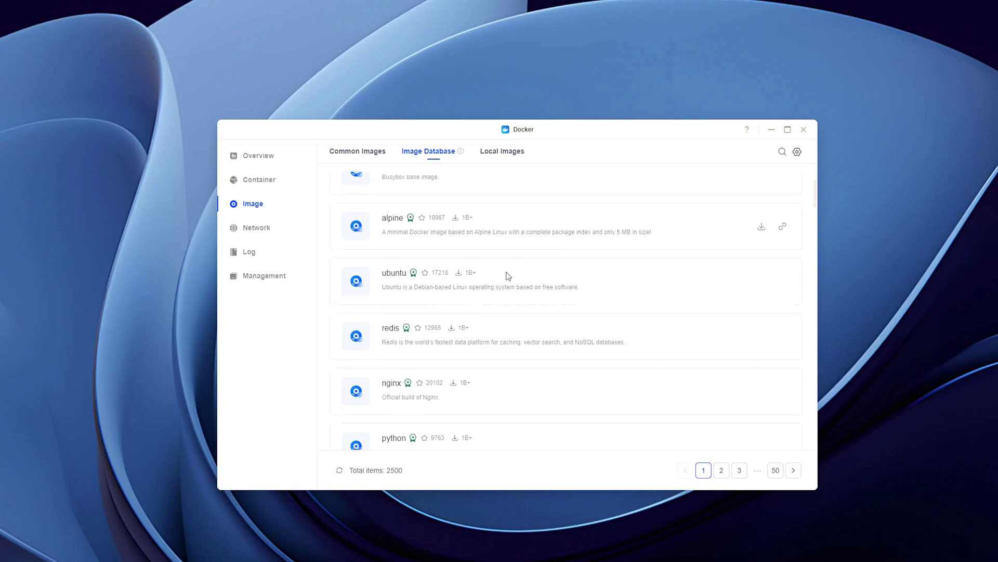
pyautogui.scroll(-3, 509, 276)
pyautogui.scroll(-9, 525, 321)
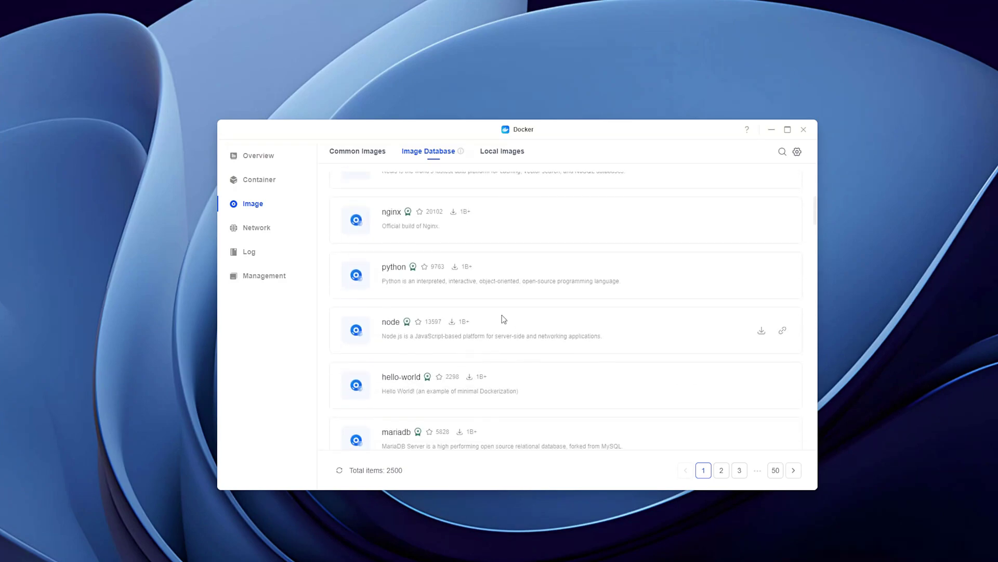
pyautogui.scroll(-12, 546, 287)
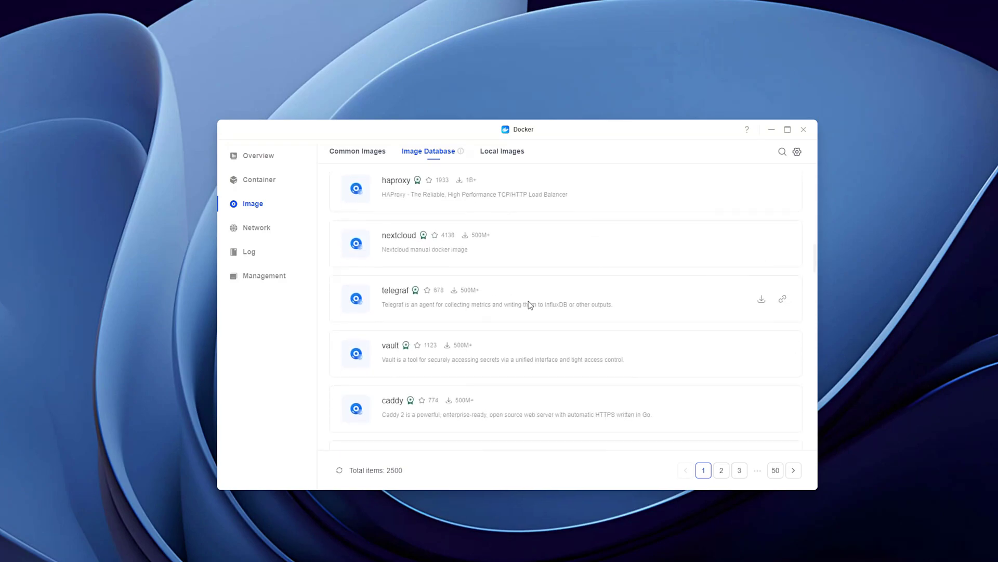
# Step: Check the Docker Network, Log and Management pages
pyautogui.click(256, 227)
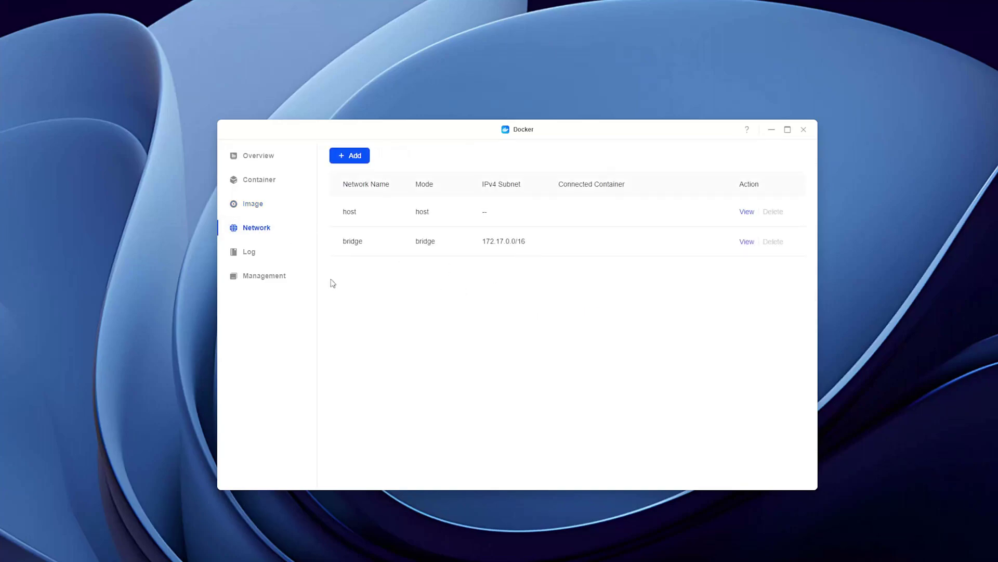
pyautogui.click(249, 251)
pyautogui.click(263, 275)
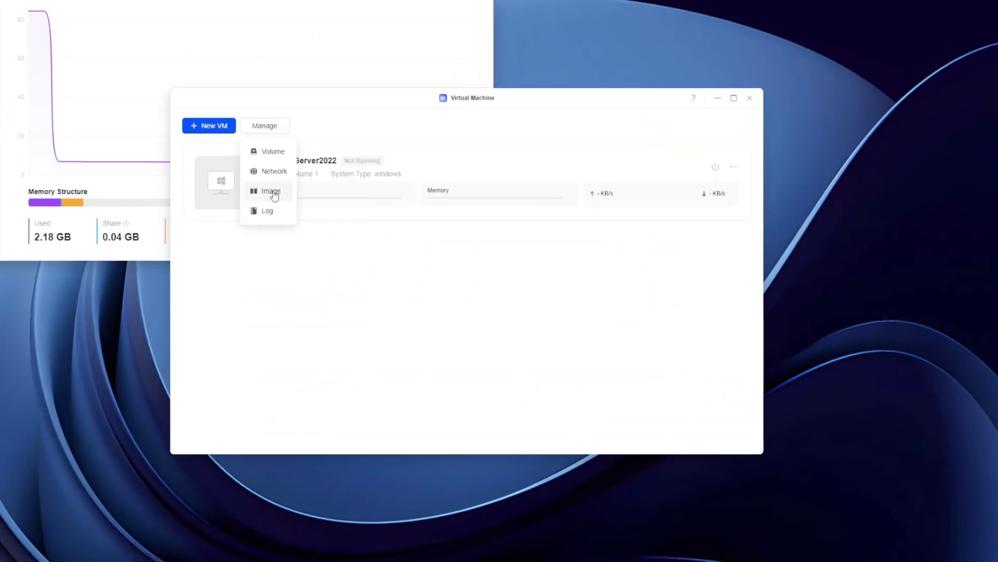
# Step: Add the virtio-win-0.1.262 ISO from the local computer to the local image repository
pyautogui.click(399, 217)
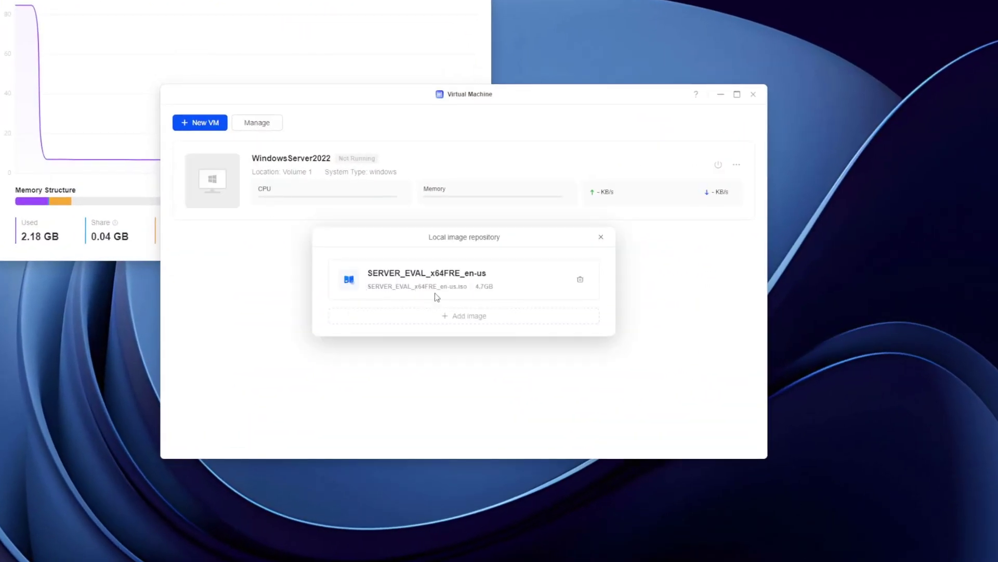
pyautogui.click(453, 326)
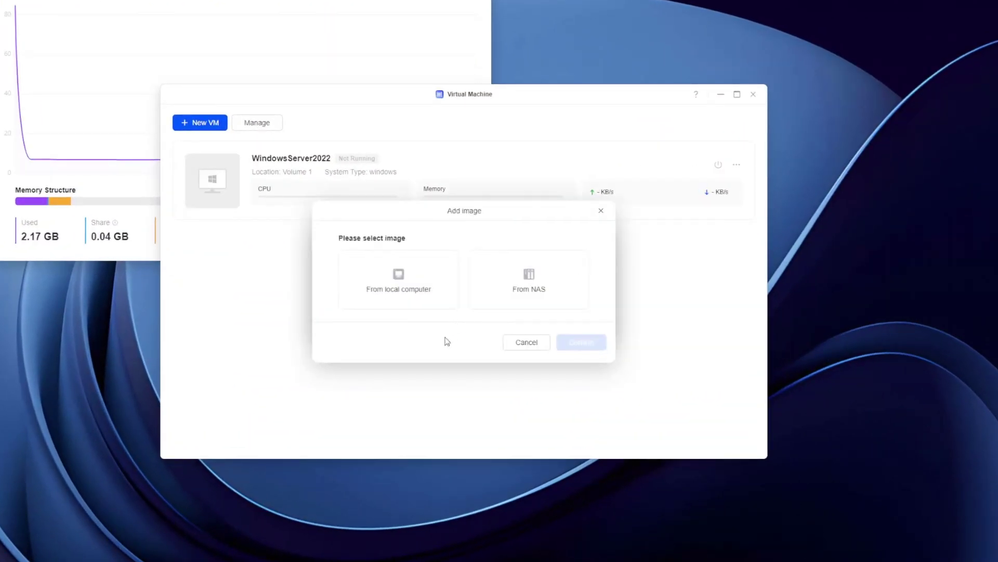
pyautogui.click(414, 282)
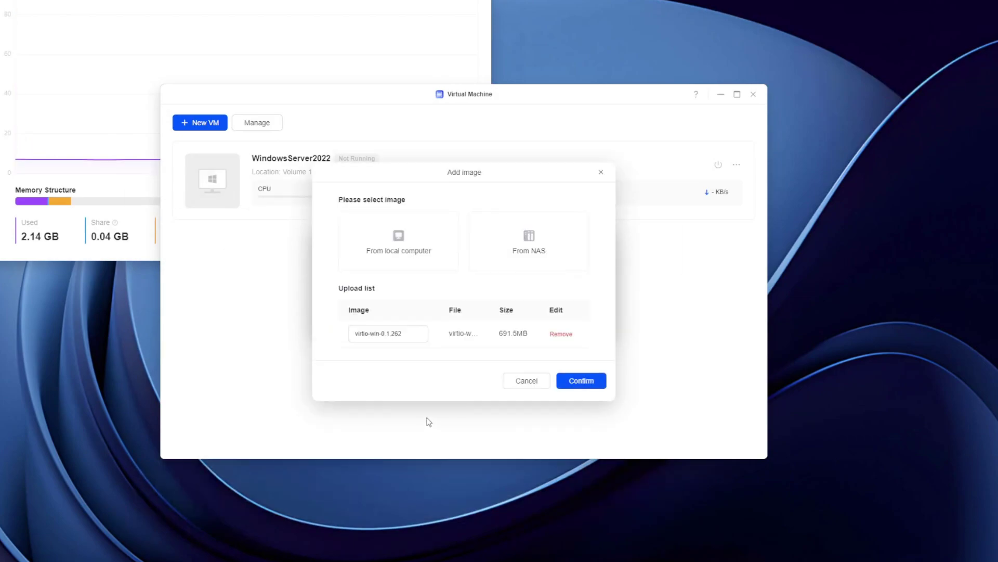
pyautogui.click(368, 338)
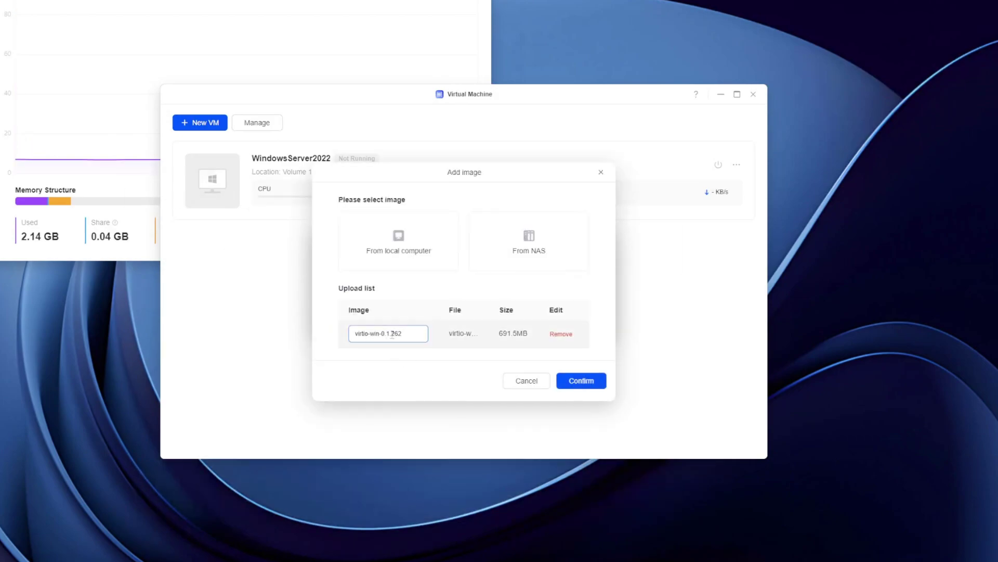
pyautogui.click(582, 383)
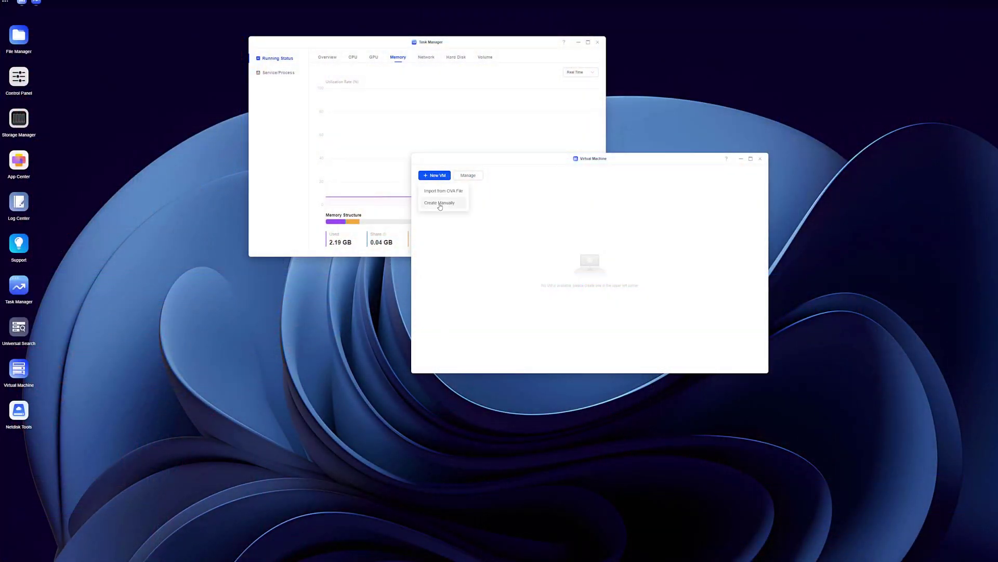
# Step: Start a manual VM using the SERVER_EVAL_x64FRE_en-us image, stored on Volume 1
pyautogui.click(439, 205)
pyautogui.click(603, 263)
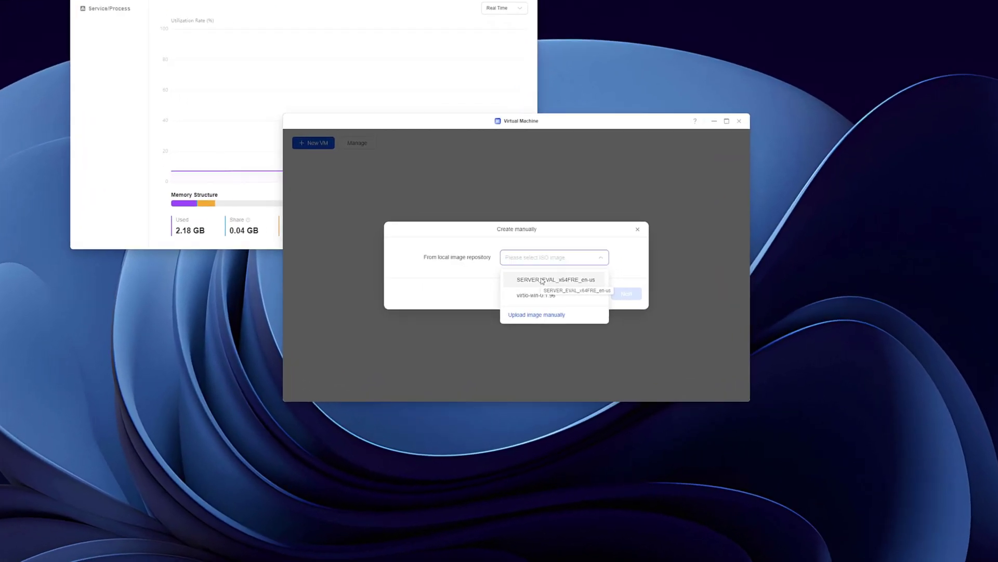
pyautogui.click(603, 275)
pyautogui.click(593, 295)
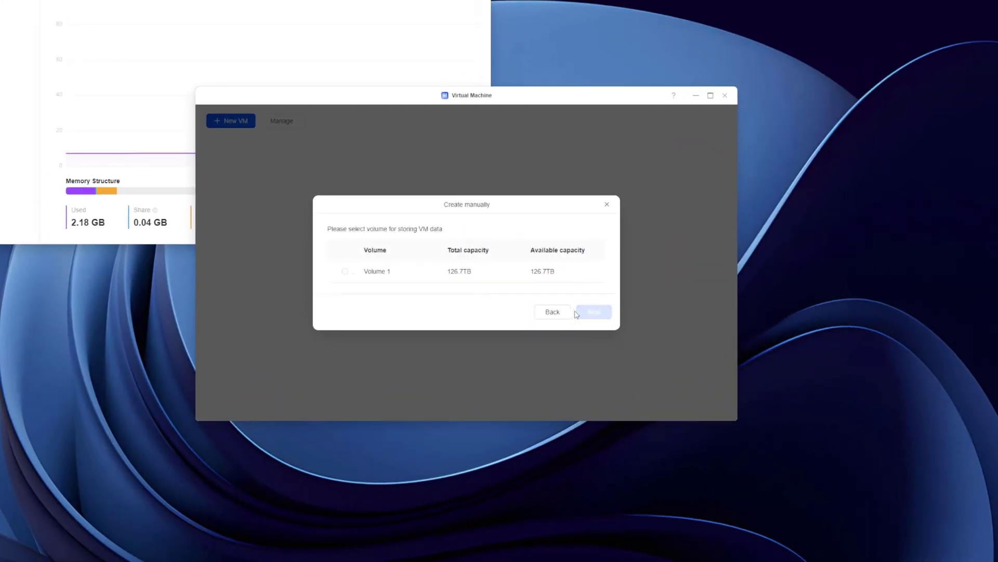
pyautogui.click(344, 272)
pyautogui.click(594, 312)
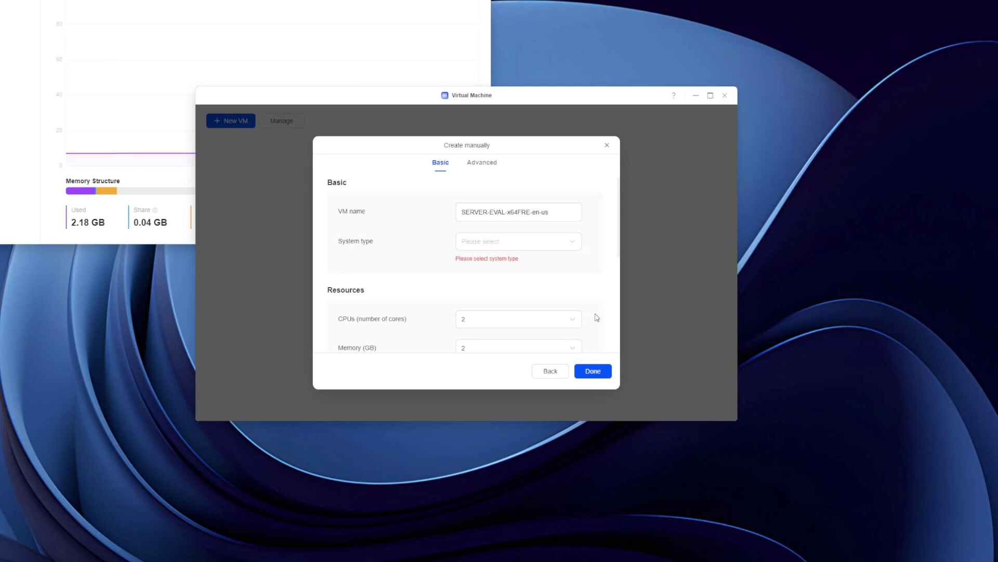
# Step: Name the VM WindowsServer2022 with system type Windows server 2016
pyautogui.click(513, 213)
pyautogui.hotkey('ctrl', 'a')
pyautogui.write('WindowsServer2022')
pyautogui.click(517, 248)
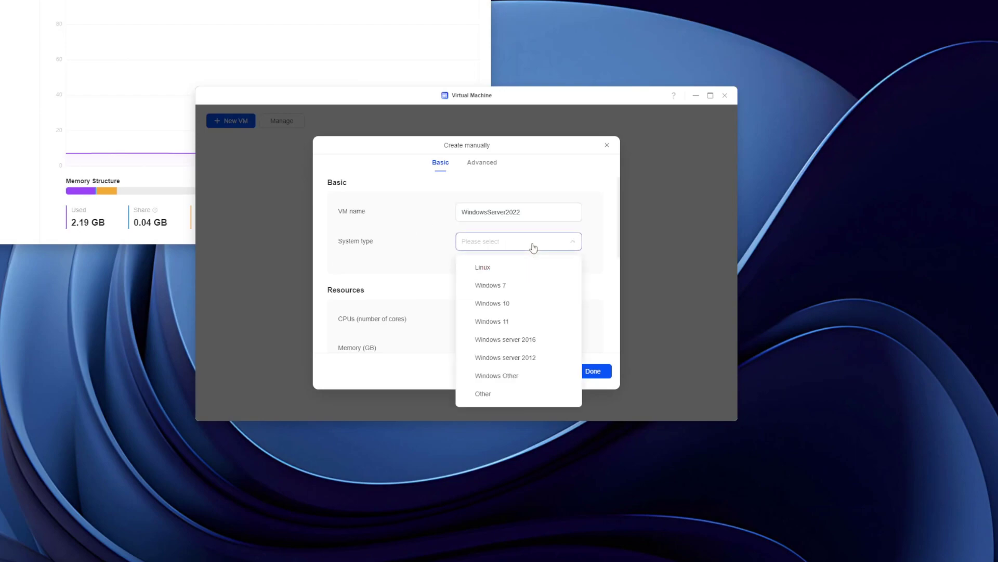
pyautogui.click(500, 341)
# Step: Give the VM 10 CPU cores and 24 GB of memory
pyautogui.click(490, 307)
pyautogui.scroll(-3, 490, 342)
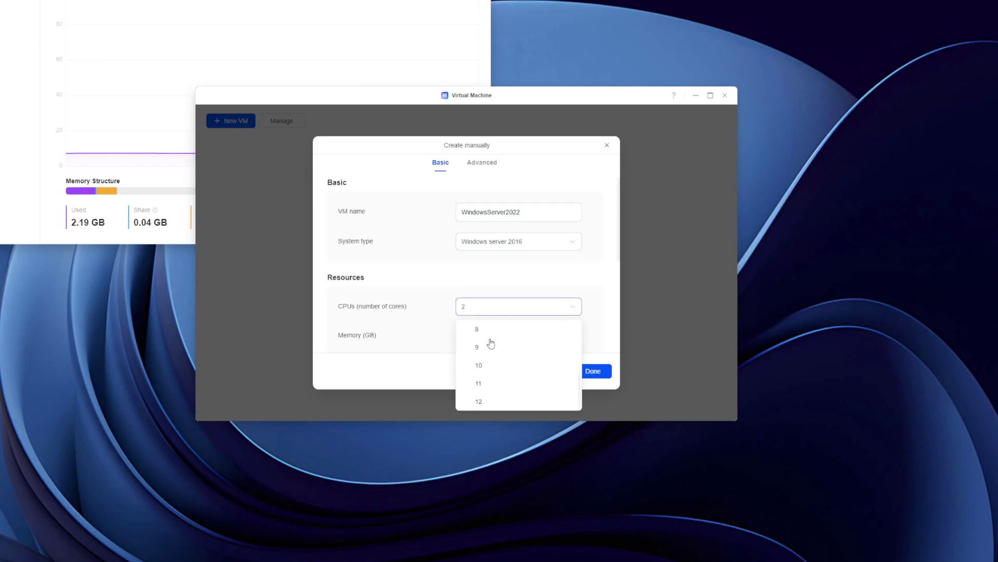
pyautogui.click(488, 361)
pyautogui.scroll(-2, 408, 327)
pyautogui.click(494, 244)
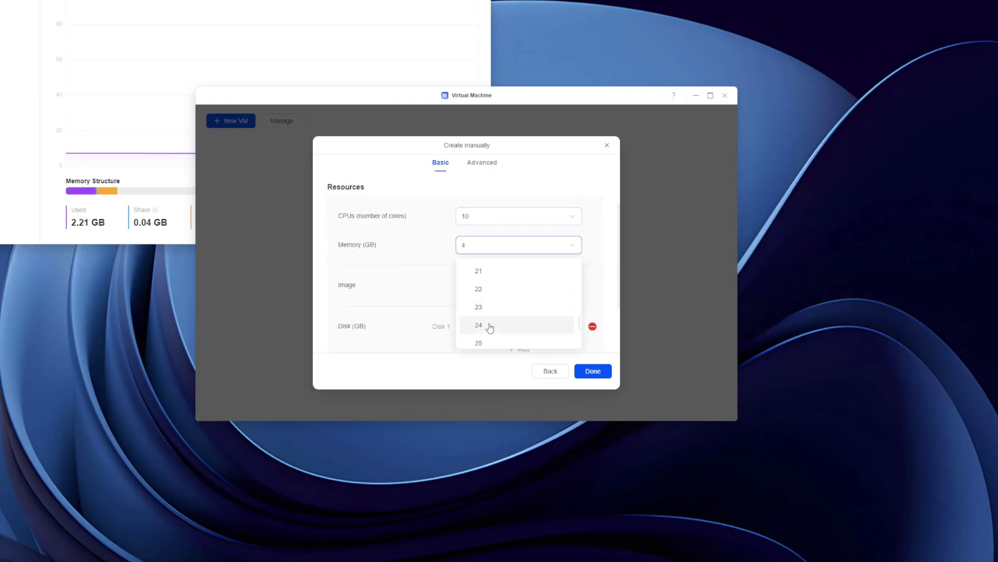
pyautogui.click(490, 325)
pyautogui.scroll(-2, 416, 271)
# Step: Set both the disk and network adapter types to virtio
pyautogui.click(485, 254)
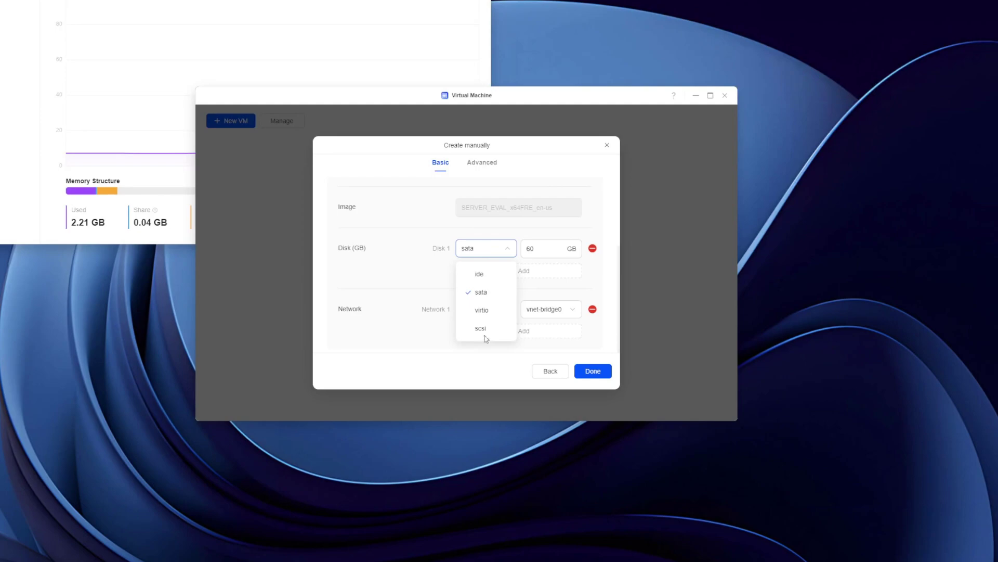
pyautogui.click(482, 311)
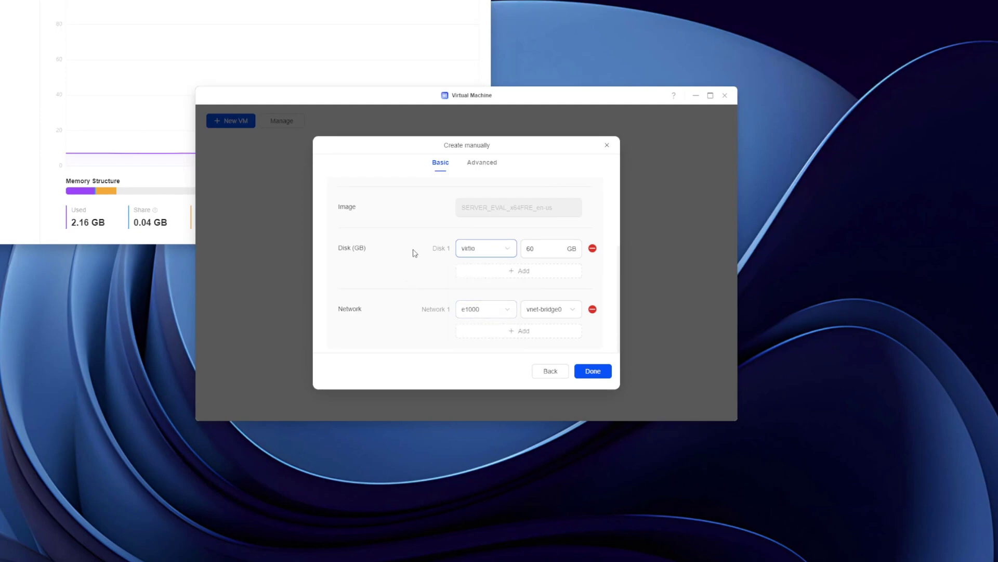
pyautogui.click(490, 317)
pyautogui.click(484, 335)
# Step: Set the graphics card to virtio in advanced settings and finish creating the VM
pyautogui.scroll(3, 458, 212)
pyautogui.click(490, 163)
pyautogui.click(477, 245)
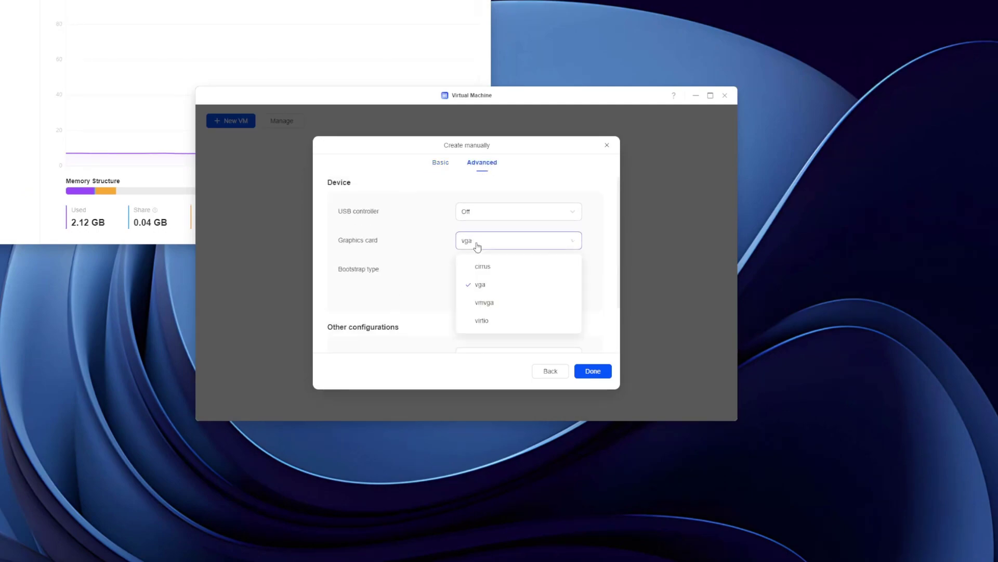
pyautogui.click(490, 321)
pyautogui.scroll(-1, 448, 232)
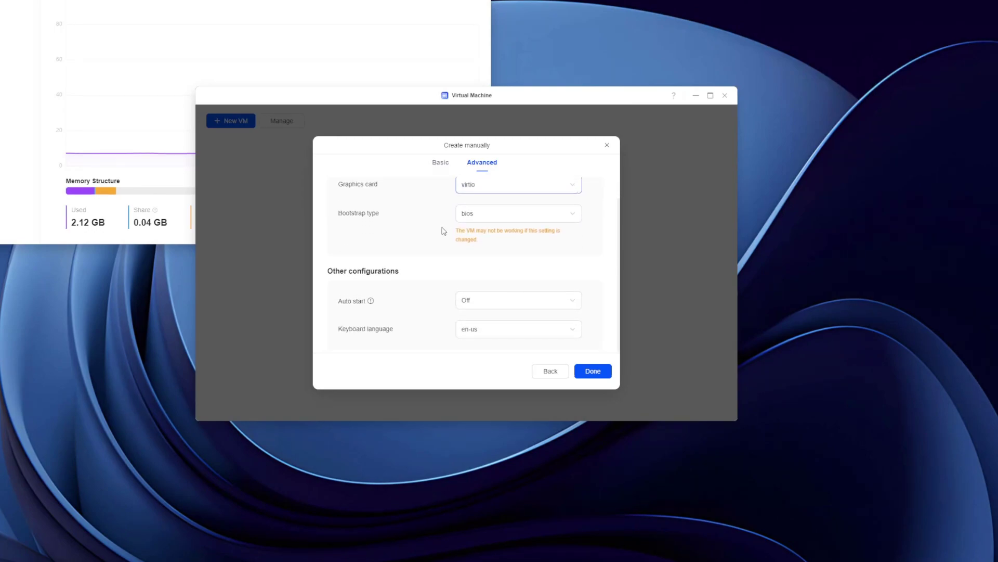
pyautogui.click(590, 373)
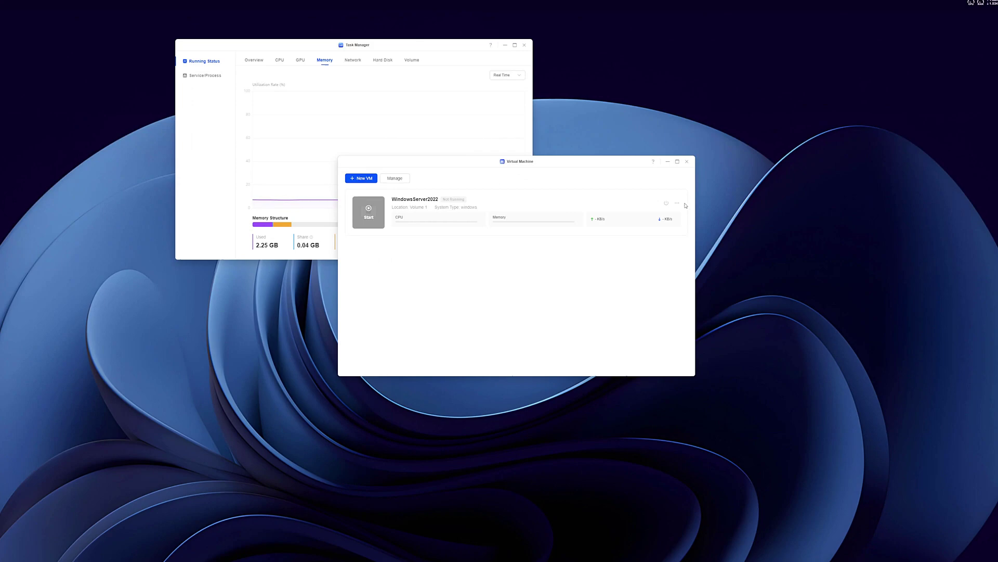
# Step: Attach virtio-win-0.1.262 as a second image in the WindowsServer2022 settings and save
pyautogui.click(677, 202)
pyautogui.click(640, 324)
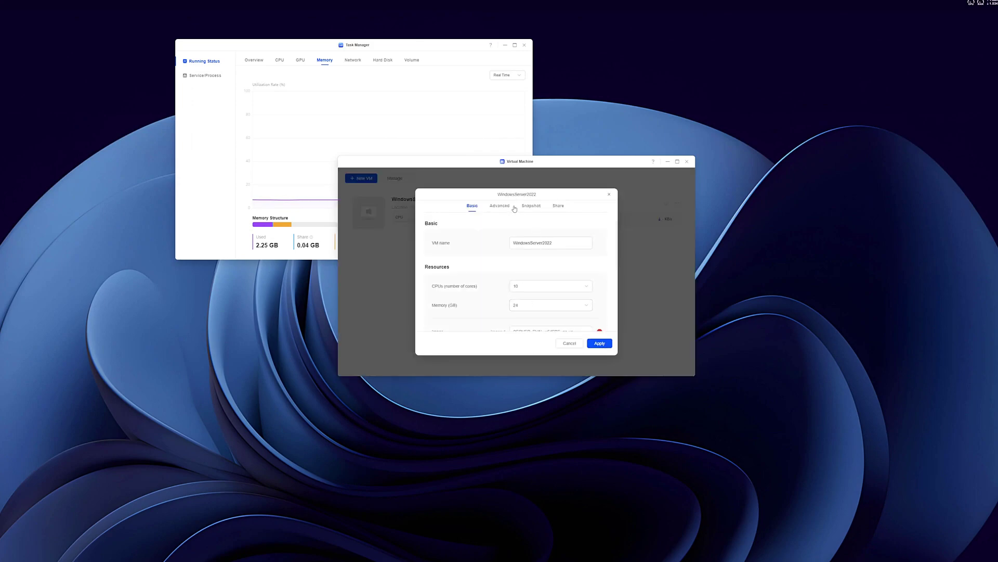
pyautogui.scroll(-3, 517, 268)
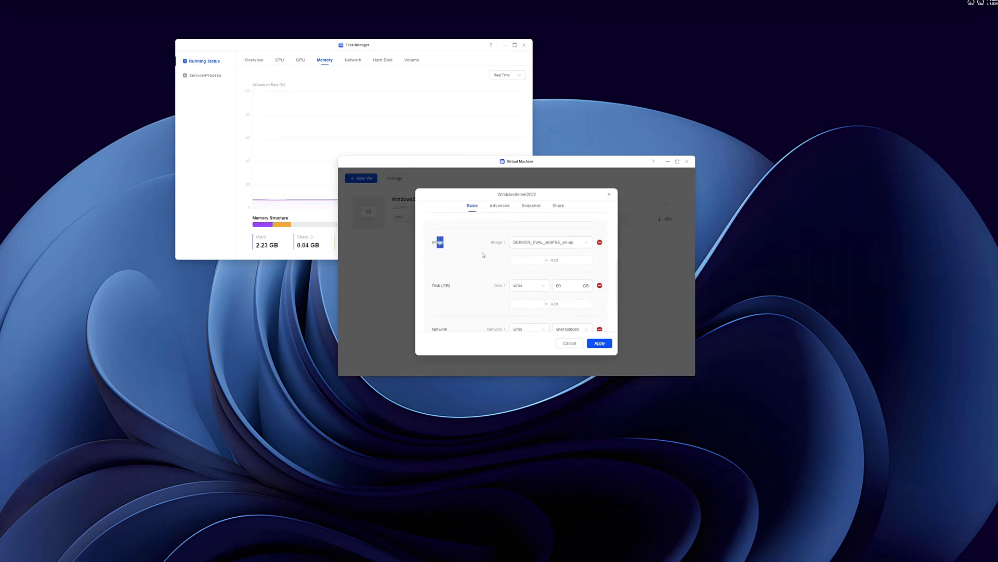
pyautogui.click(565, 261)
pyautogui.click(566, 262)
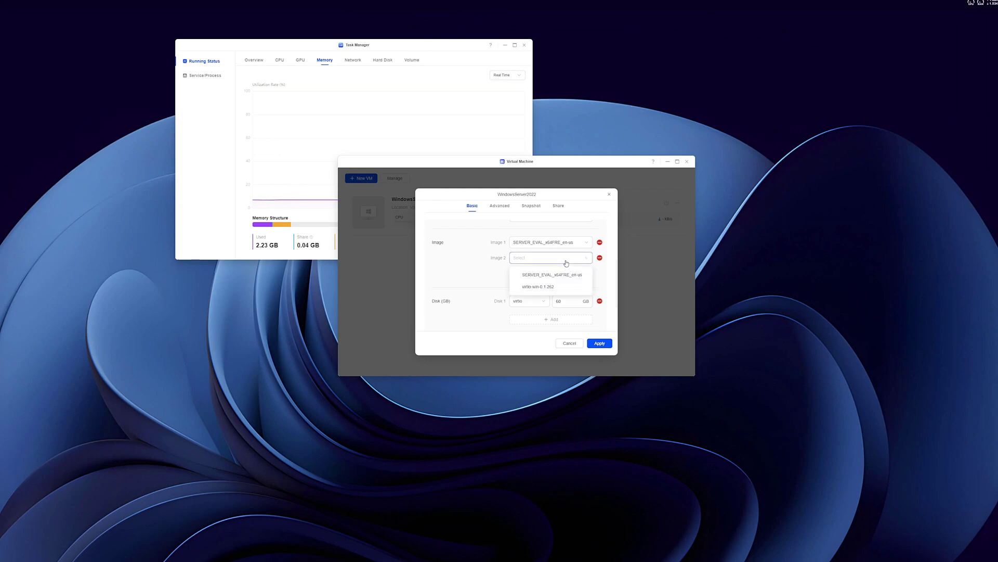
pyautogui.click(544, 286)
pyautogui.click(600, 344)
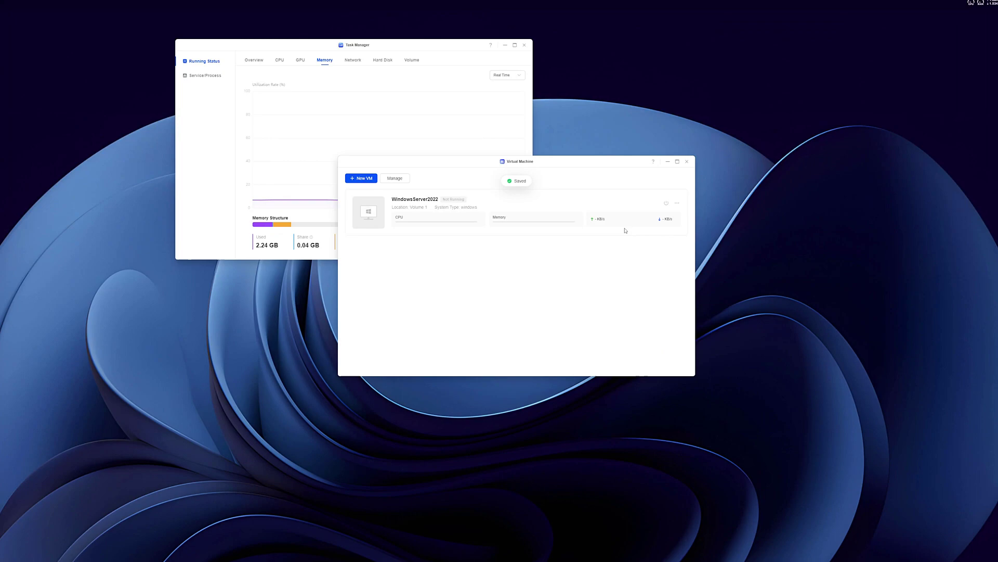
# Step: Reopen the WindowsServer2022 settings, review the advanced device settings, and save
pyautogui.click(677, 204)
pyautogui.click(628, 313)
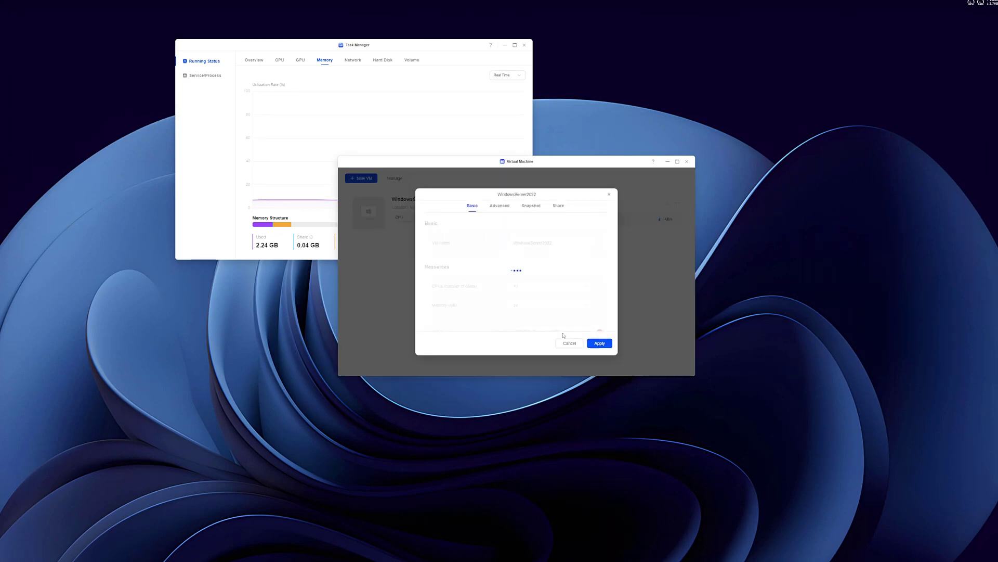
pyautogui.scroll(-5, 507, 283)
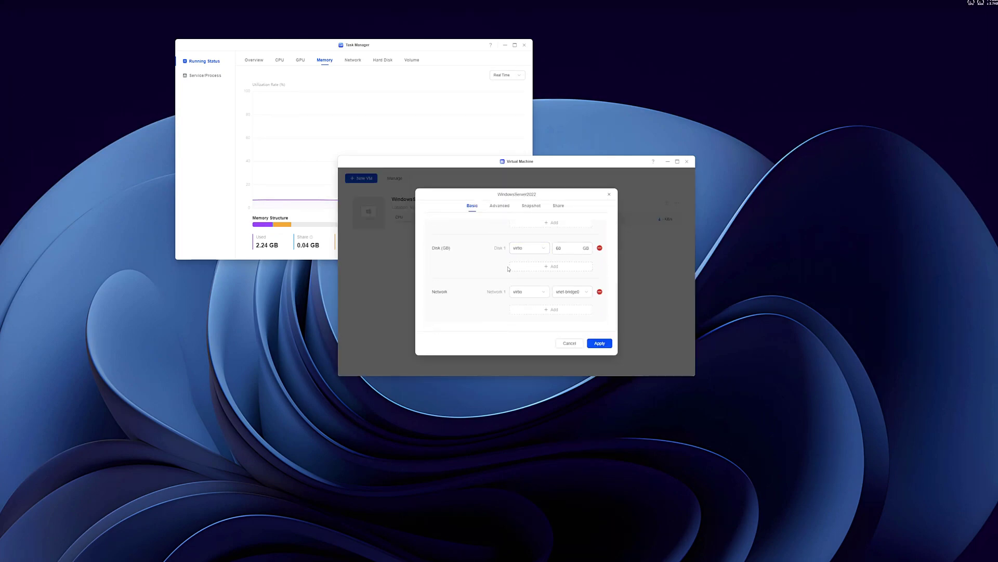
pyautogui.click(501, 205)
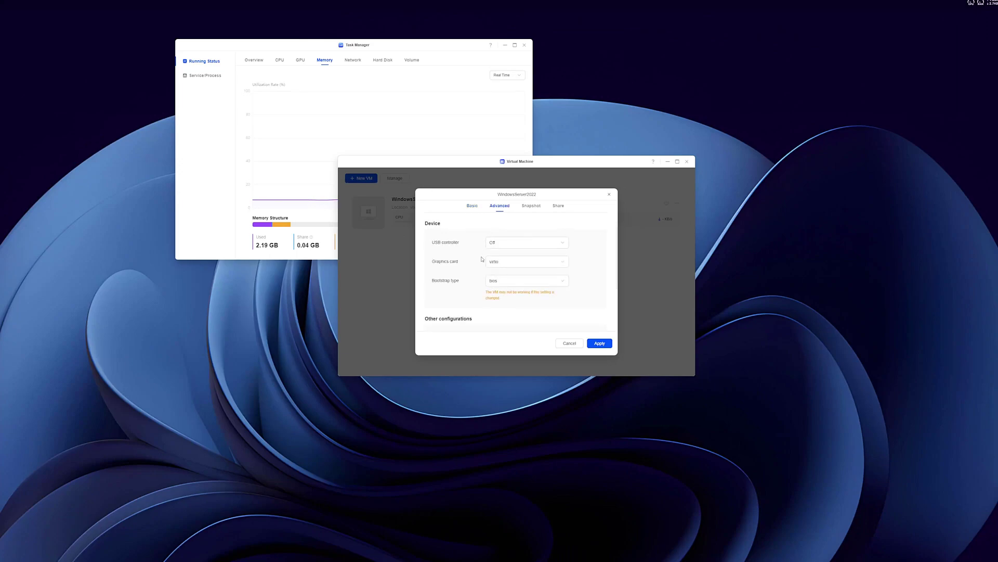
pyautogui.click(599, 344)
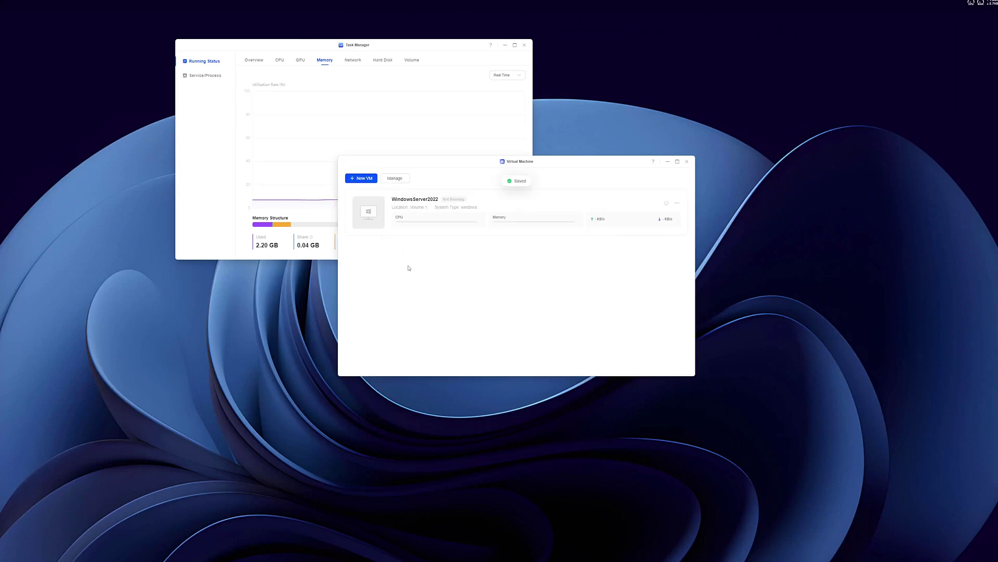
# Step: From the VM console, start Setup with Standard Evaluation (Desktop Experience) and accept the license terms
pyautogui.click(368, 211)
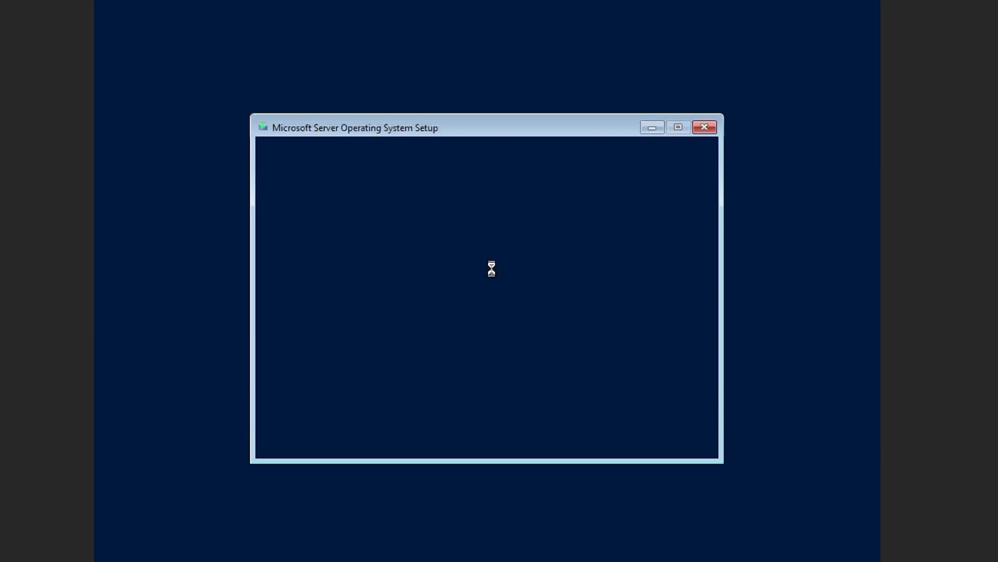
pyautogui.click(672, 415)
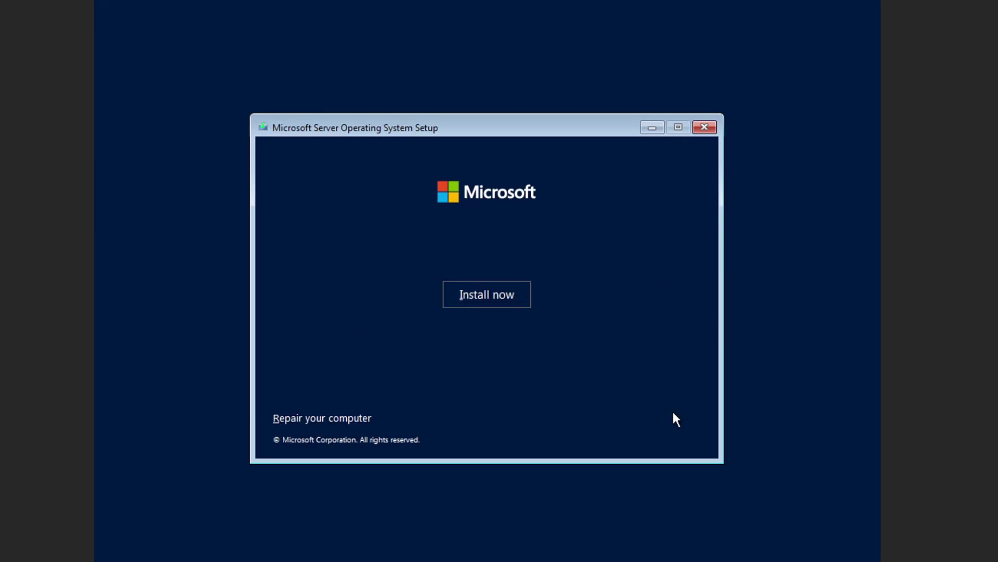
pyautogui.click(509, 297)
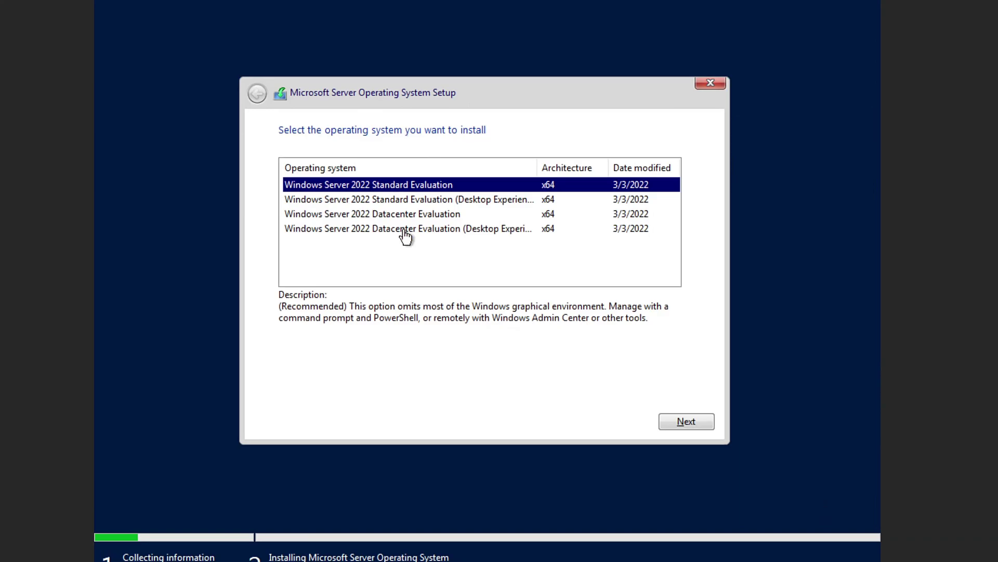
pyautogui.click(429, 200)
pyautogui.click(671, 420)
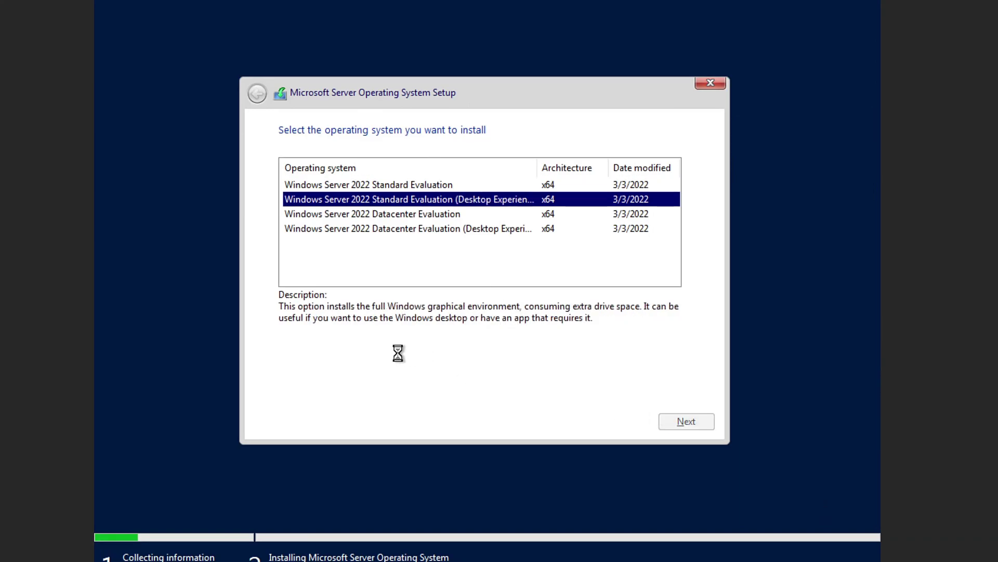
pyautogui.click(408, 389)
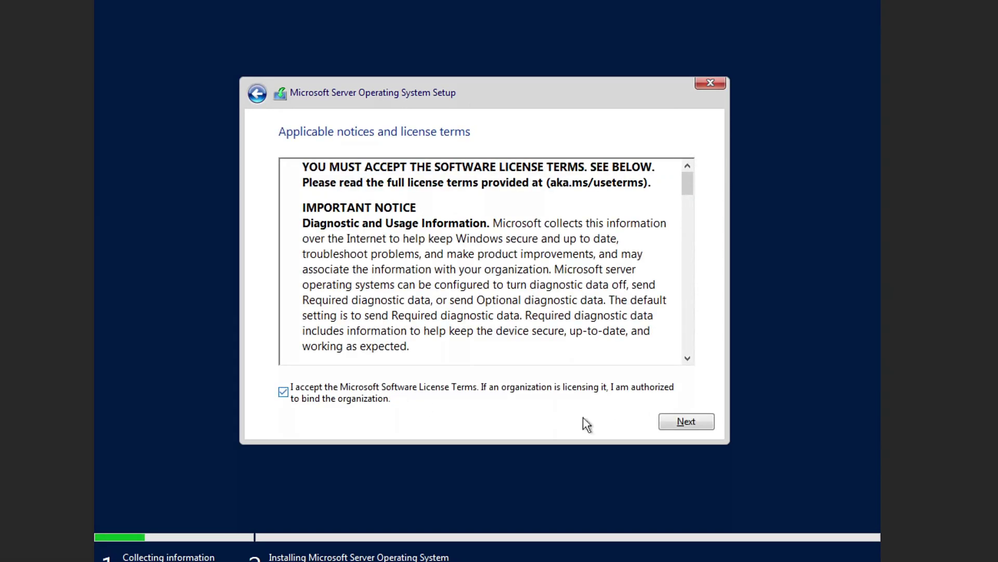
pyautogui.click(671, 423)
# Step: Choose Custom install and load the VirtIO SCSI driver from the virtio-win disc's amd64\2k22 folder
pyautogui.click(439, 267)
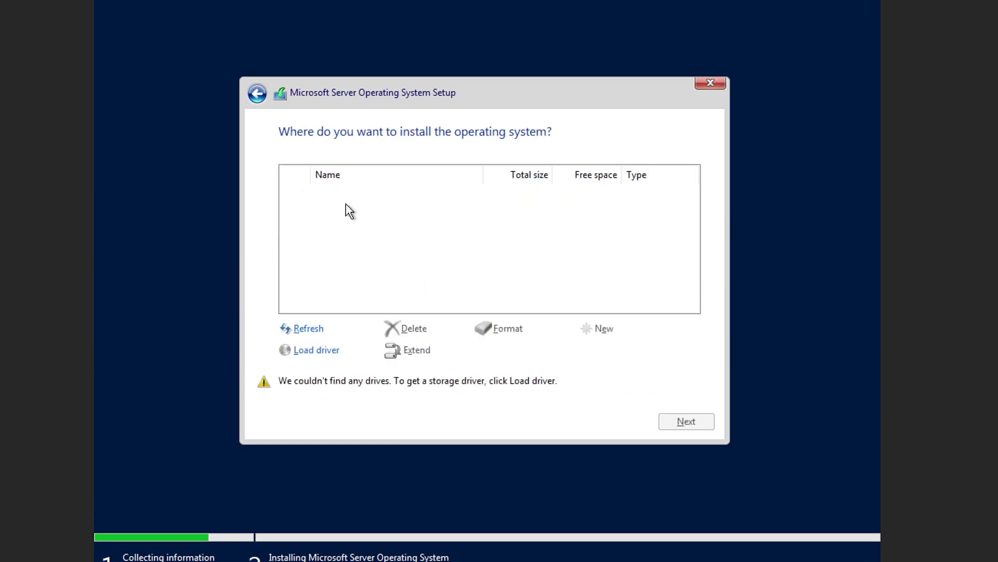
pyautogui.click(327, 350)
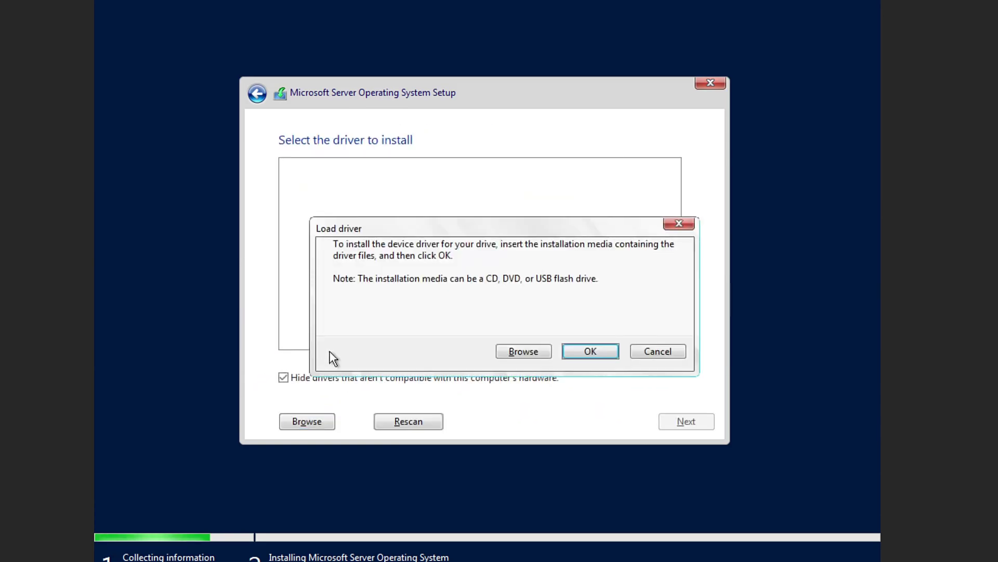
pyautogui.click(520, 350)
pyautogui.doubleClick(439, 345)
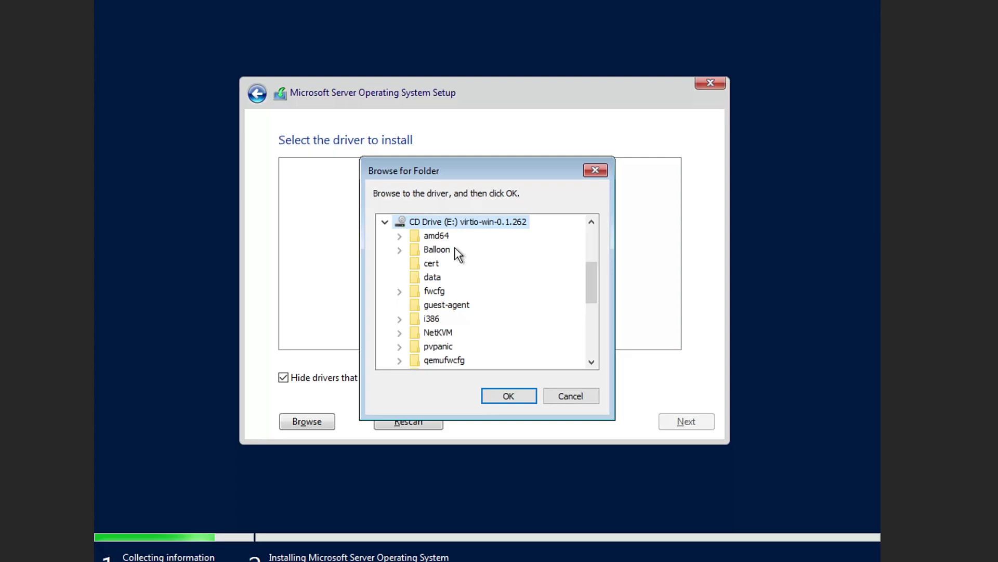
pyautogui.doubleClick(438, 239)
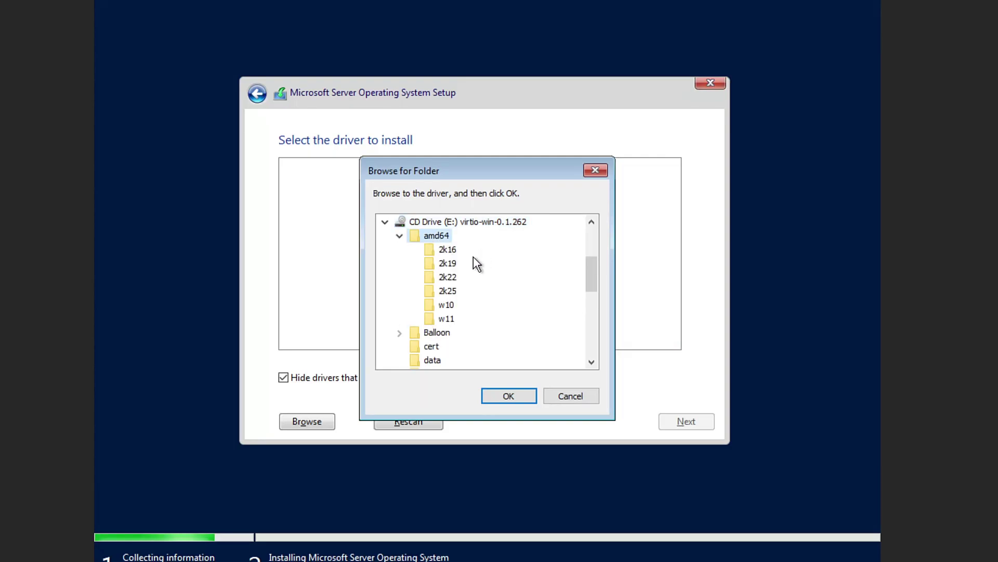
pyautogui.click(448, 263)
pyautogui.click(452, 277)
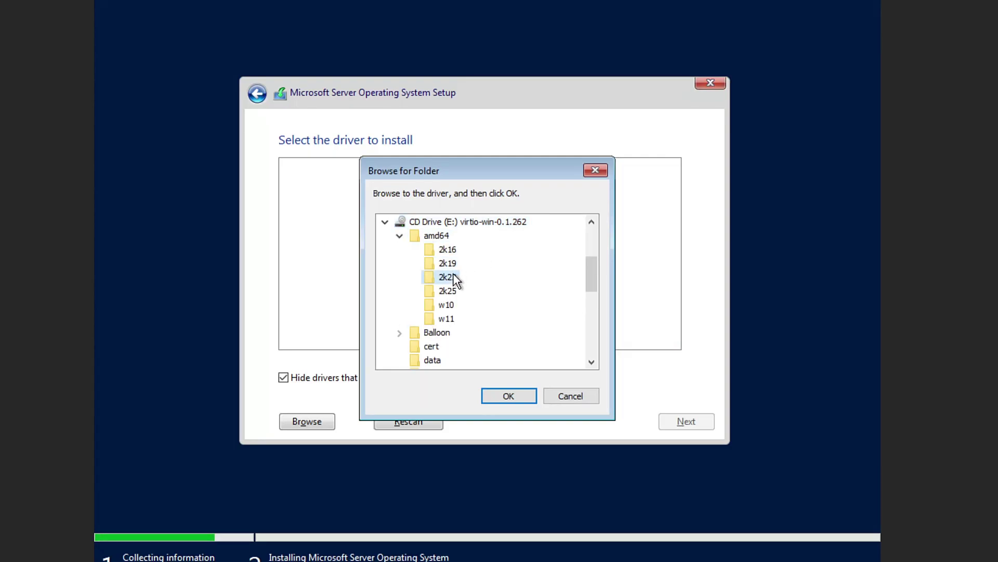
pyautogui.click(508, 398)
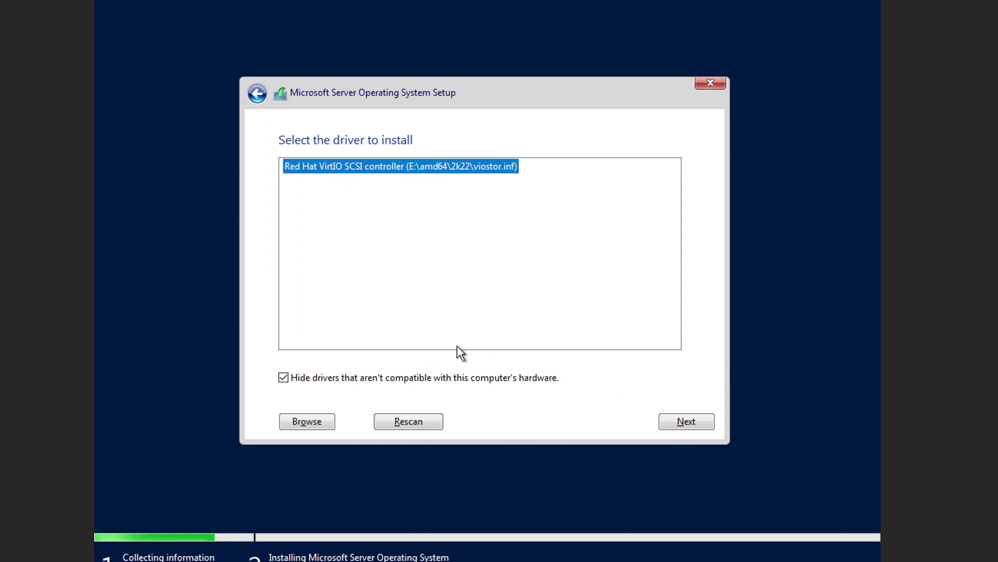
pyautogui.click(680, 421)
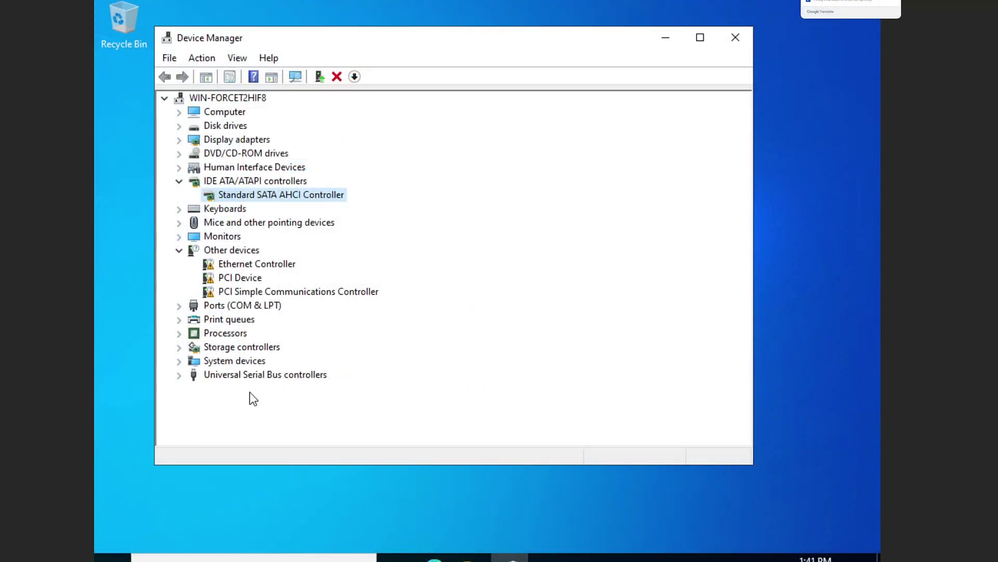
# Step: Inspect the Ethernet Controller, PCI Device and PCI Simple Communications Controller, then bring up File Explorer
pyautogui.click(255, 266)
pyautogui.click(250, 278)
pyautogui.click(252, 291)
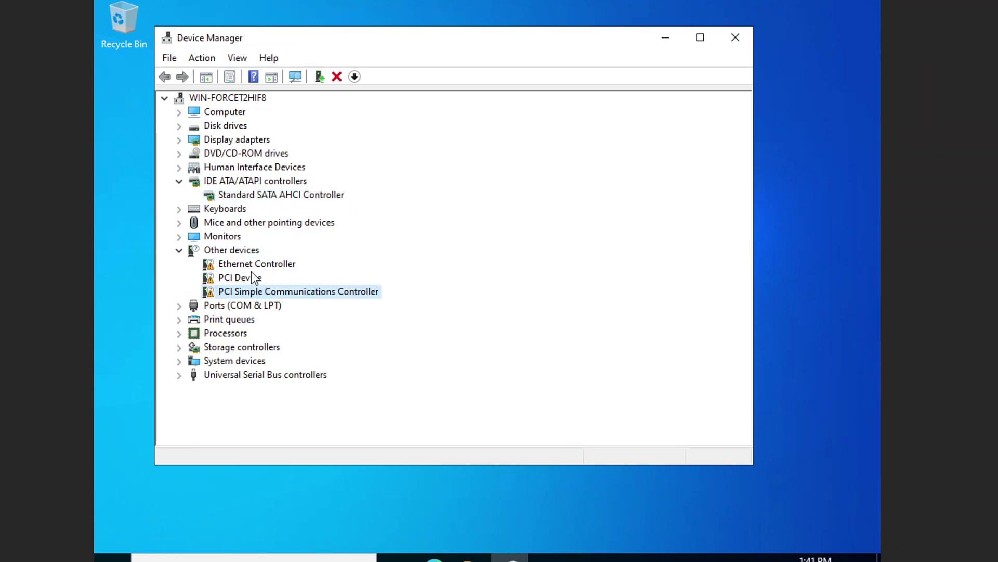
pyautogui.click(312, 534)
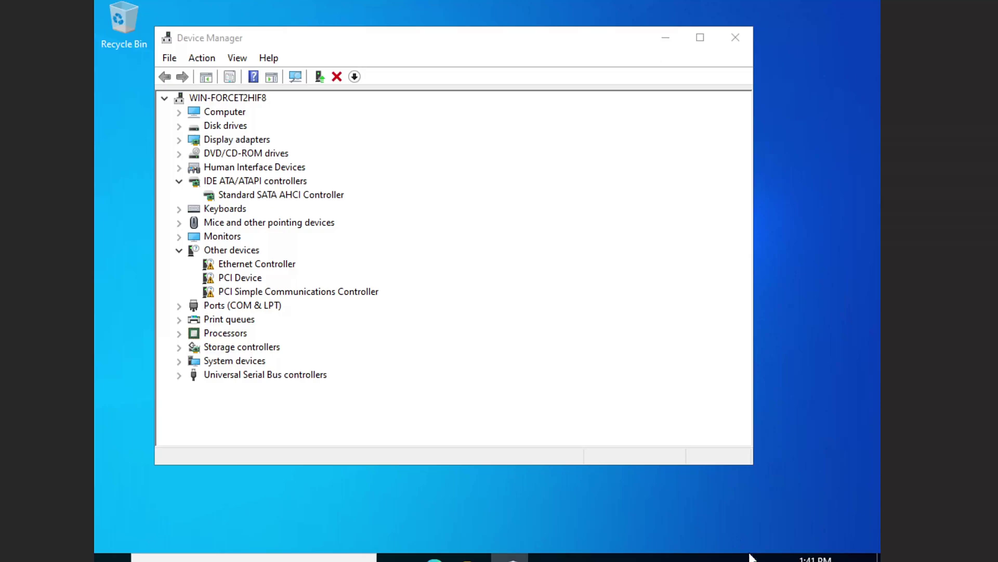
pyautogui.press('super+e')
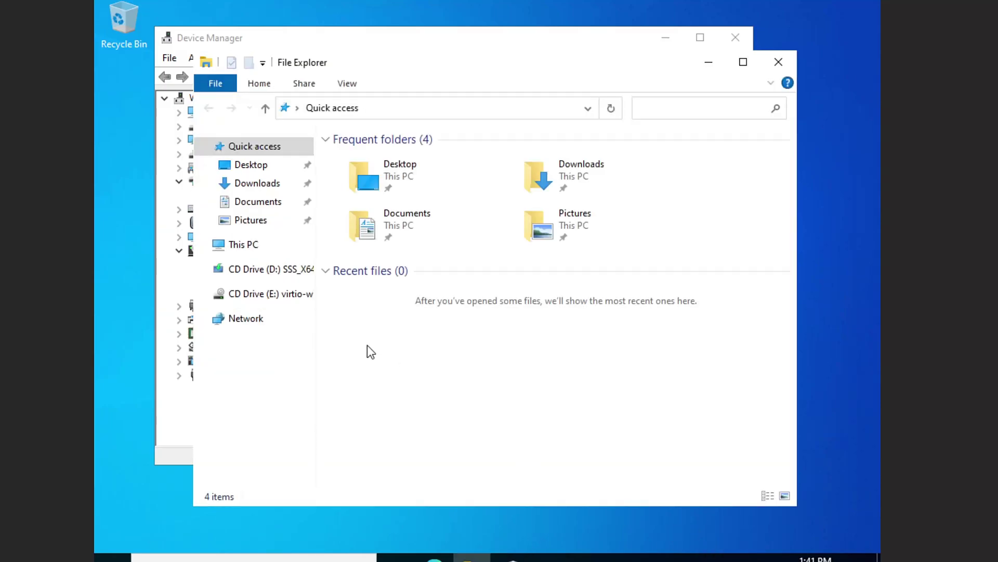
# Step: Run virtio-win-gt-x64 from CD drive E: and accept its license terms
pyautogui.click(265, 297)
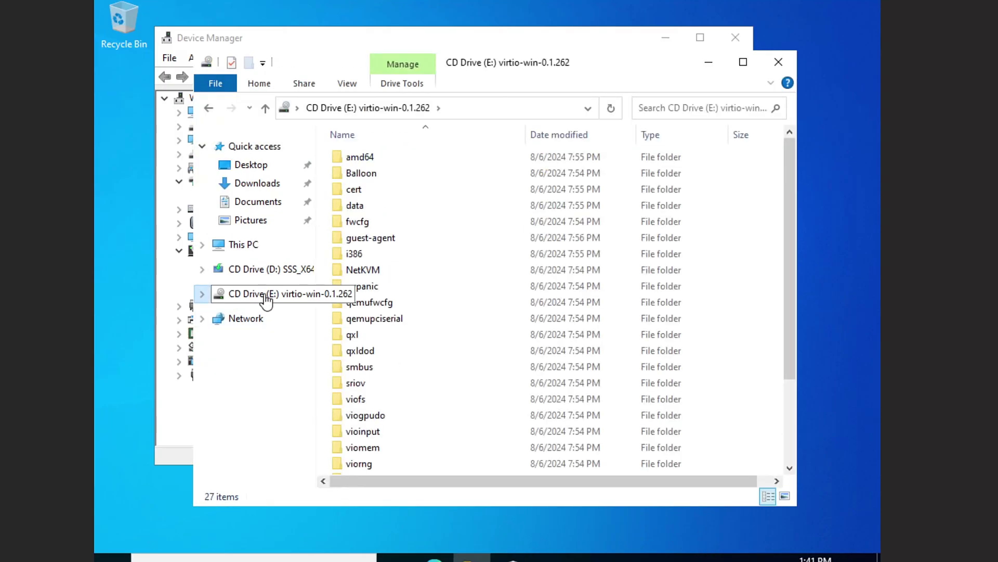
pyautogui.scroll(-3, 510, 326)
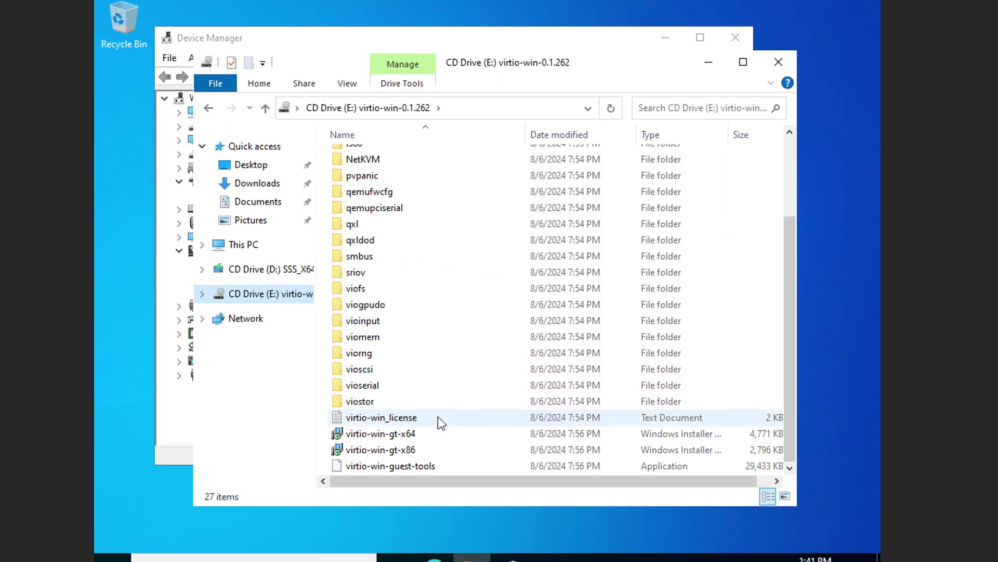
pyautogui.click(378, 436)
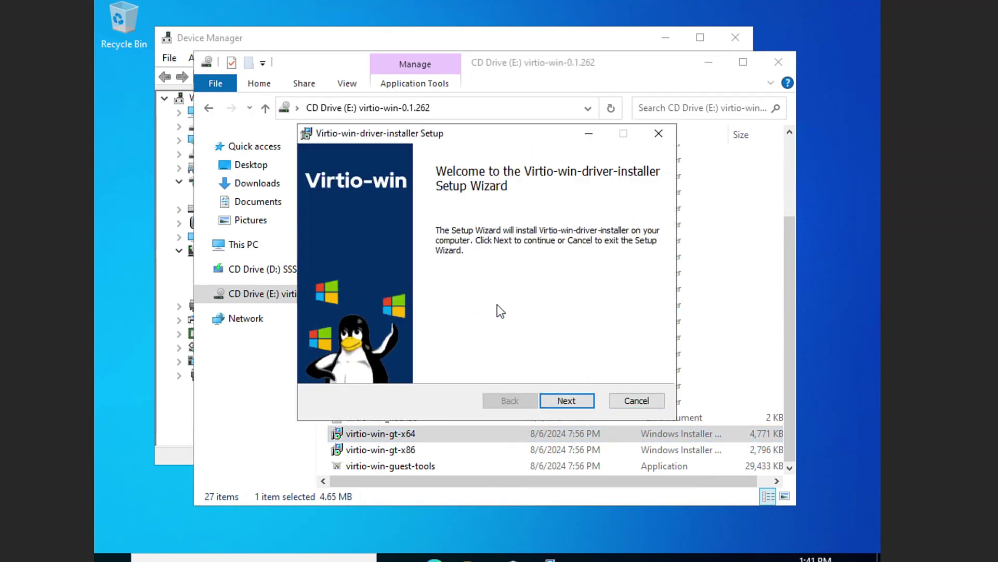
pyautogui.click(564, 400)
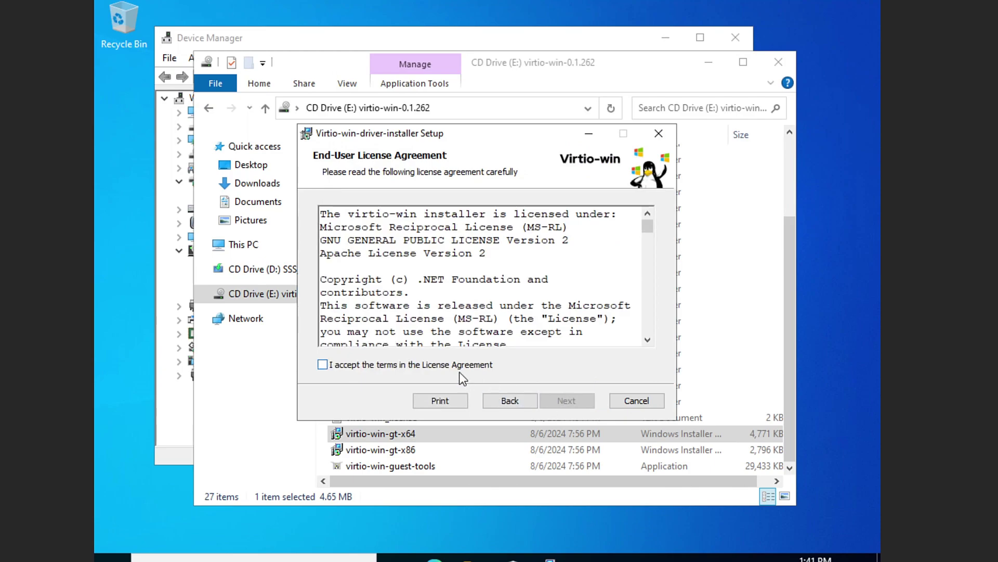
pyautogui.click(460, 367)
pyautogui.click(546, 399)
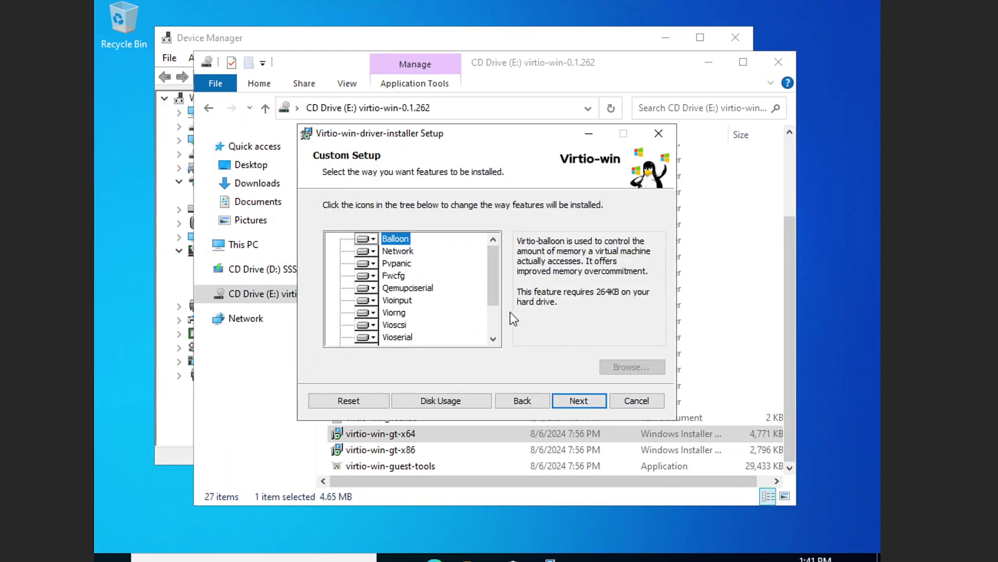
# Step: Install the VirtIO drivers and check the SCSI controller's status, which requires a restart
pyautogui.moveTo(498, 290); pyautogui.dragTo(499, 335)
pyautogui.click(575, 401)
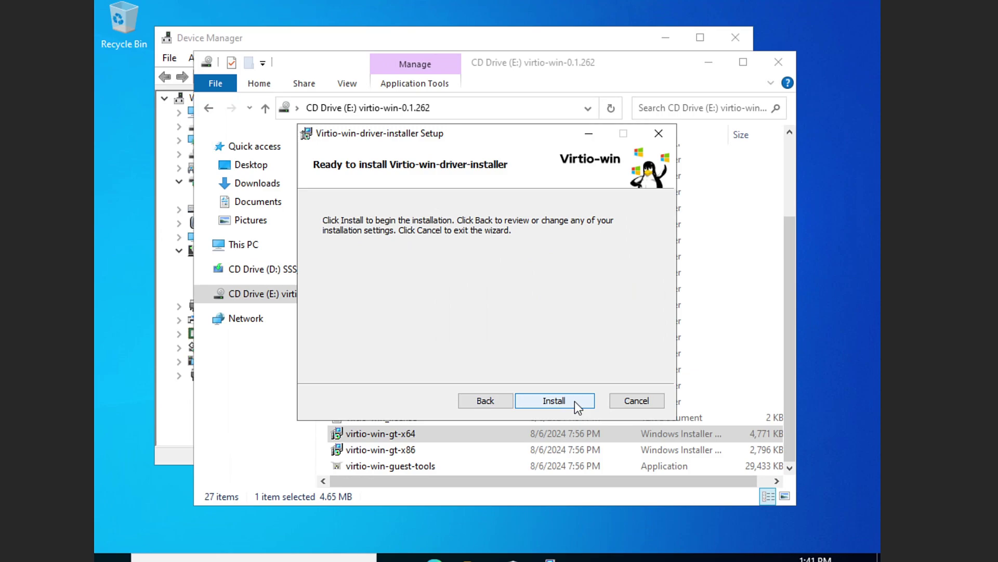
pyautogui.click(575, 400)
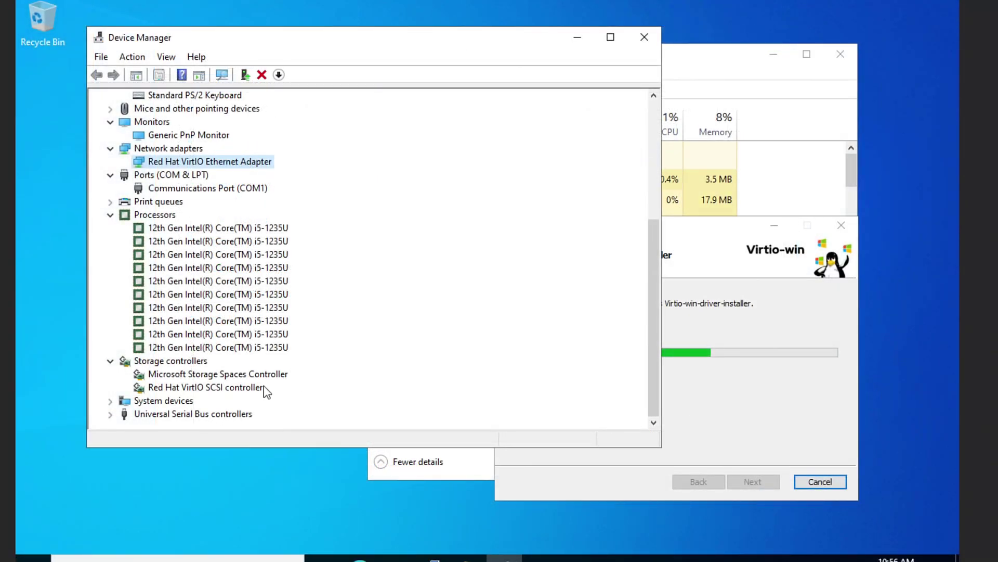
pyautogui.doubleClick(248, 388)
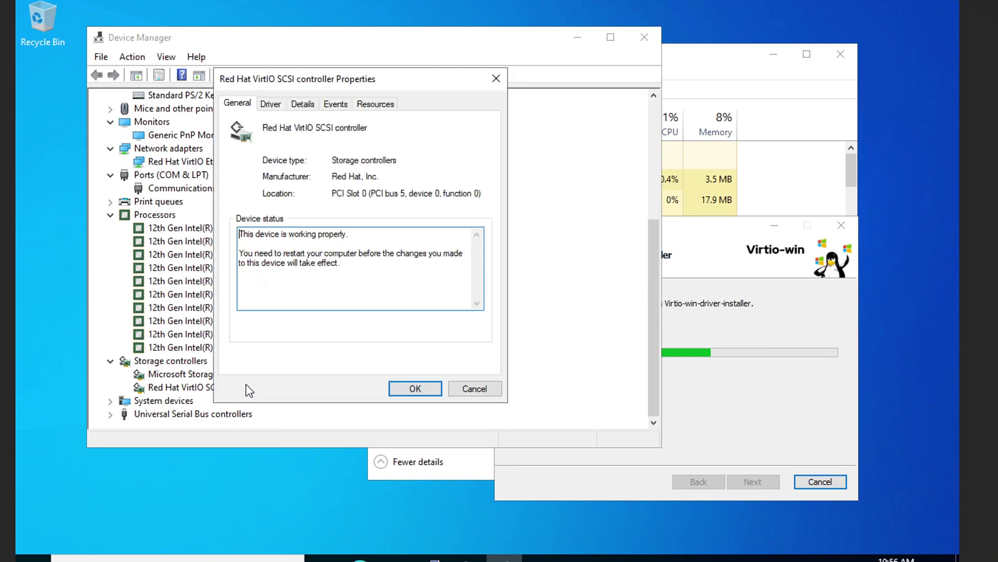
pyautogui.moveTo(269, 234); pyautogui.dragTo(338, 264)
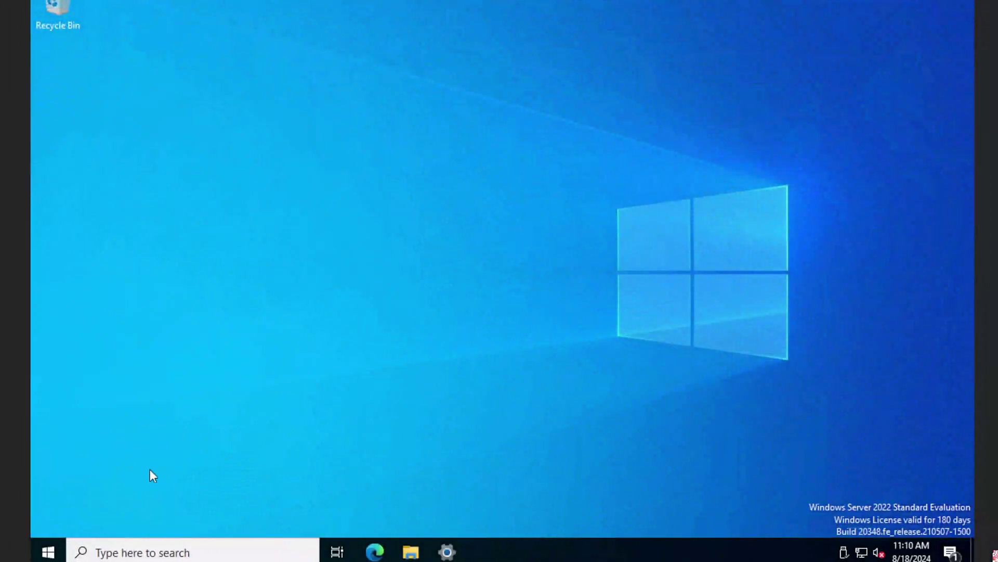
# Step: Open Device Manager, then check Task Manager's CPU performance graph and running processes before closing it
pyautogui.rightClick(48, 552)
pyautogui.click(114, 223)
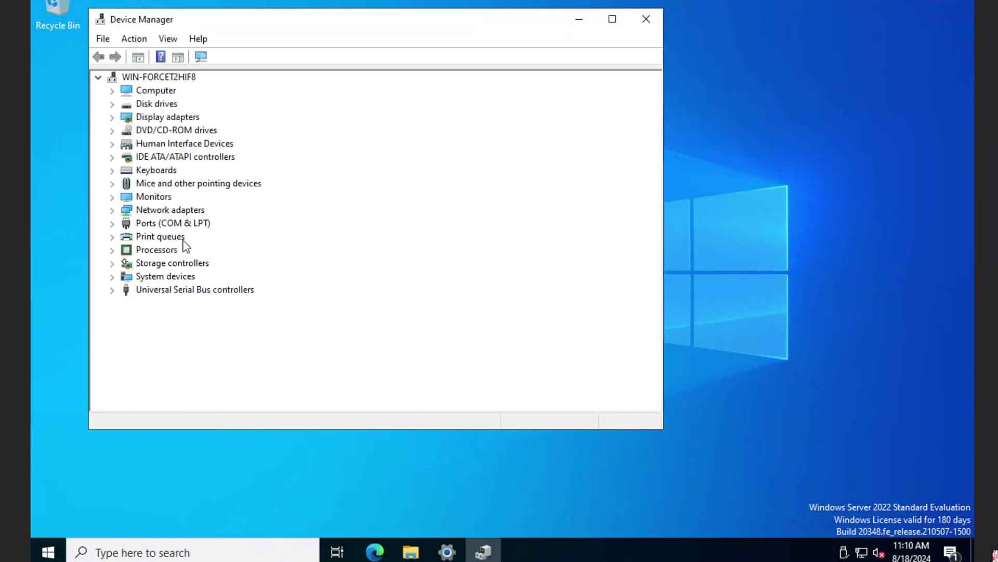
pyautogui.rightClick(553, 549)
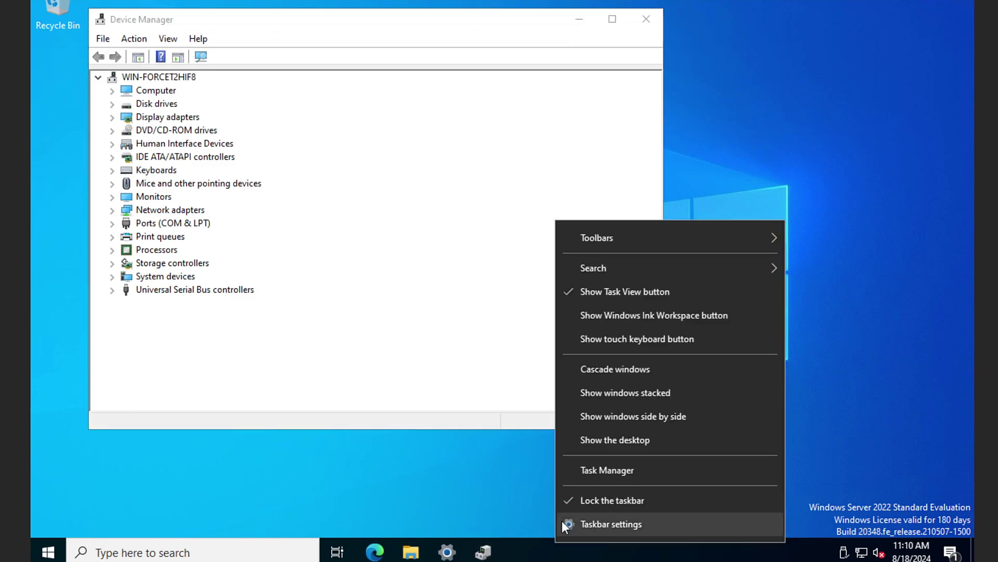
pyautogui.click(597, 473)
pyautogui.click(460, 74)
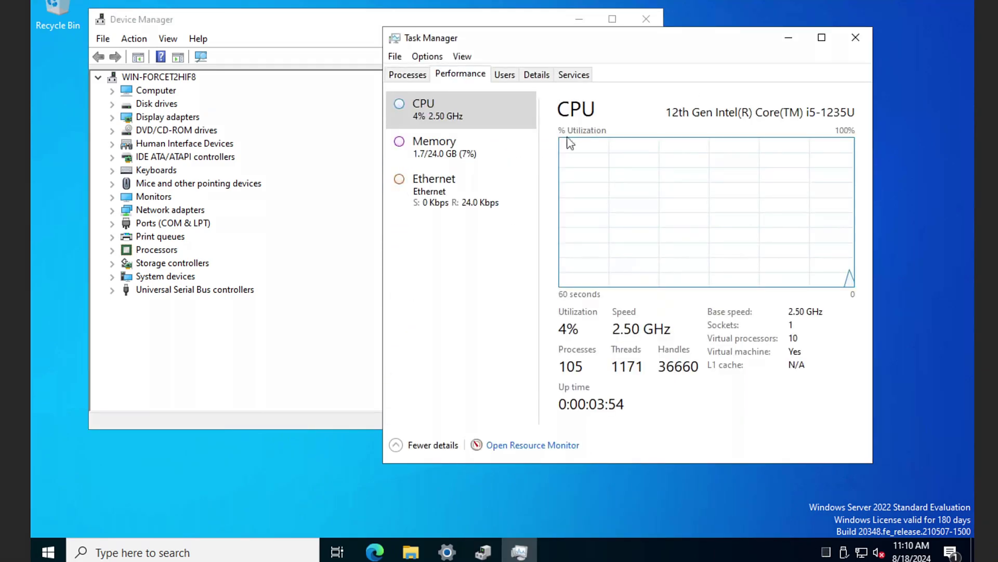
pyautogui.click(414, 76)
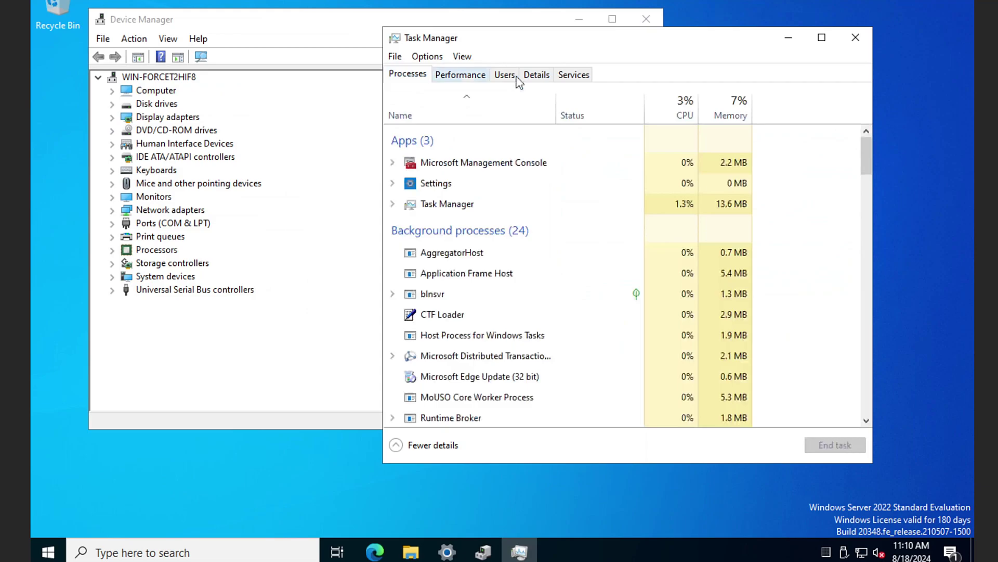
pyautogui.click(856, 37)
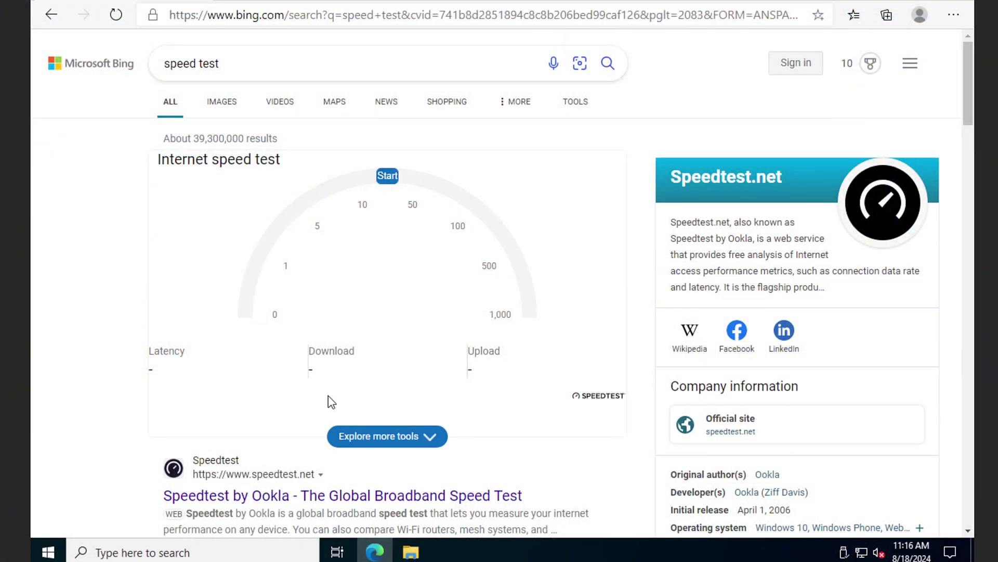
# Step: Start the Bing Internet speed test gauge and let it measure the VM's connection
pyautogui.click(392, 176)
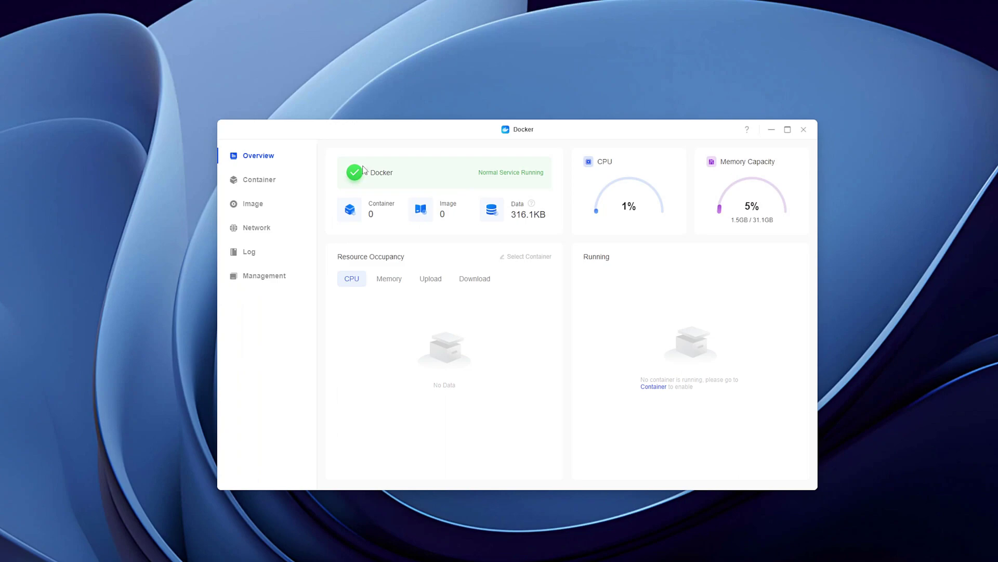
# Step: Look over Docker's containers and images, trying an image search for 'Plex' and then clearing it
pyautogui.click(260, 184)
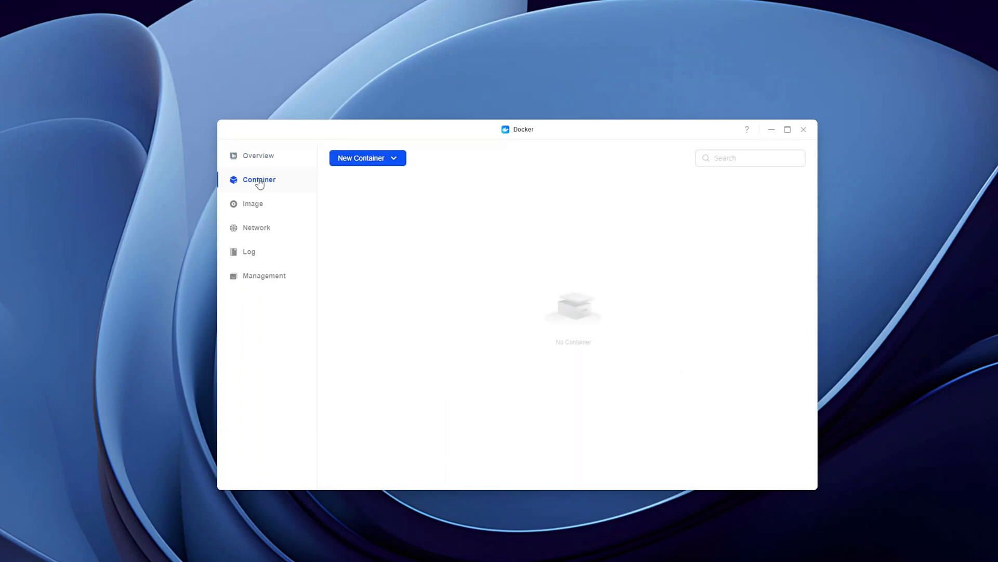
pyautogui.click(241, 211)
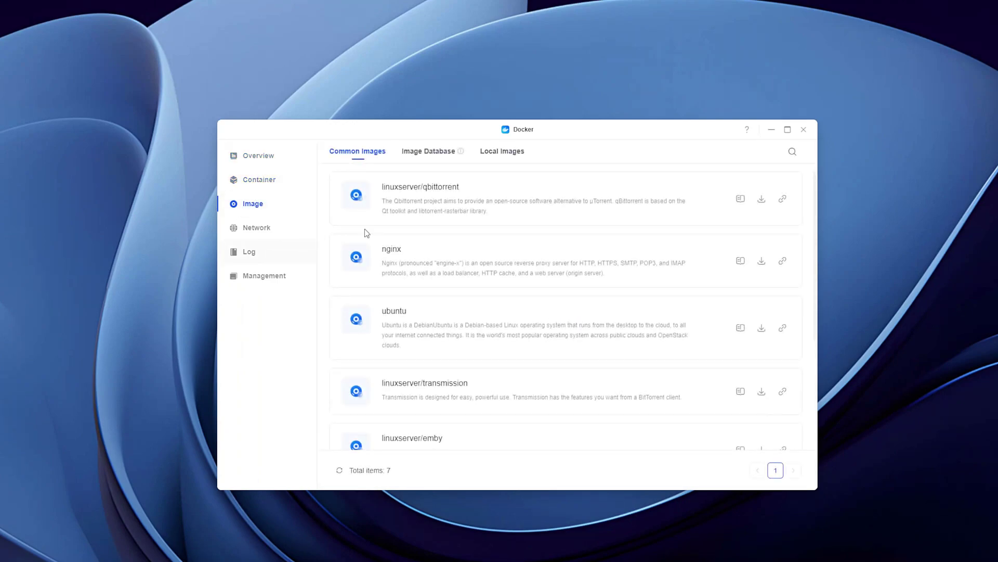
pyautogui.scroll(-3, 538, 239)
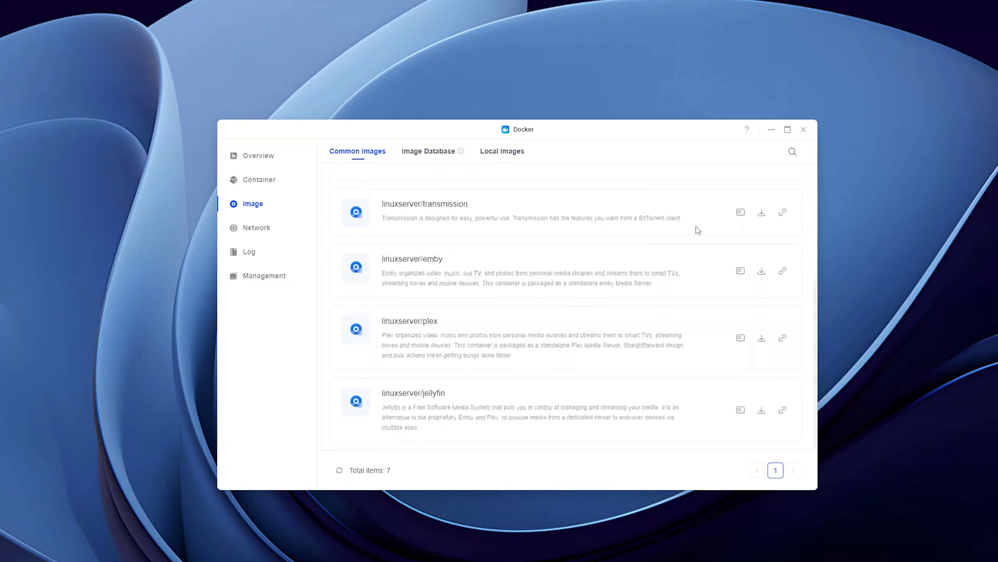
pyautogui.click(793, 152)
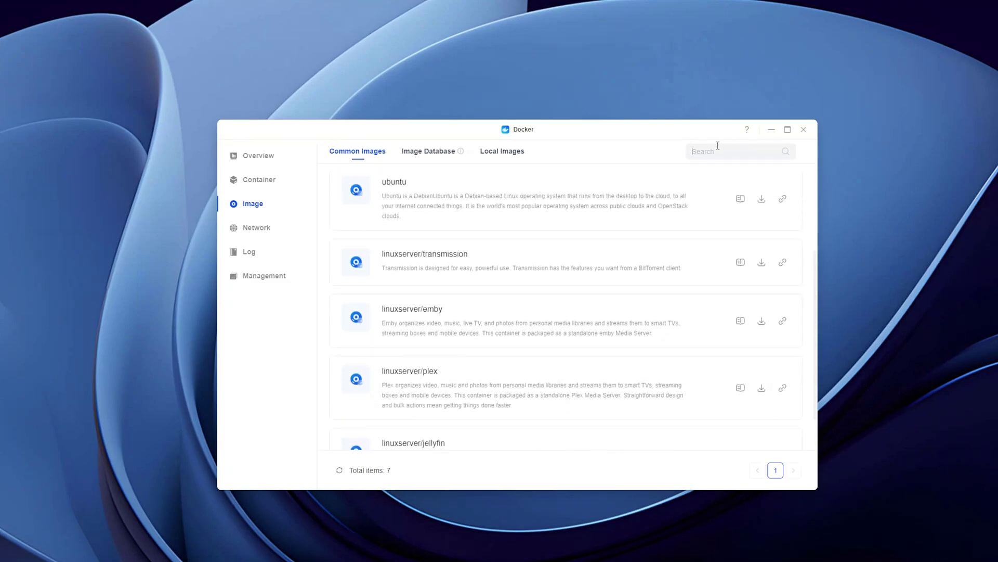
pyautogui.write('Plex')
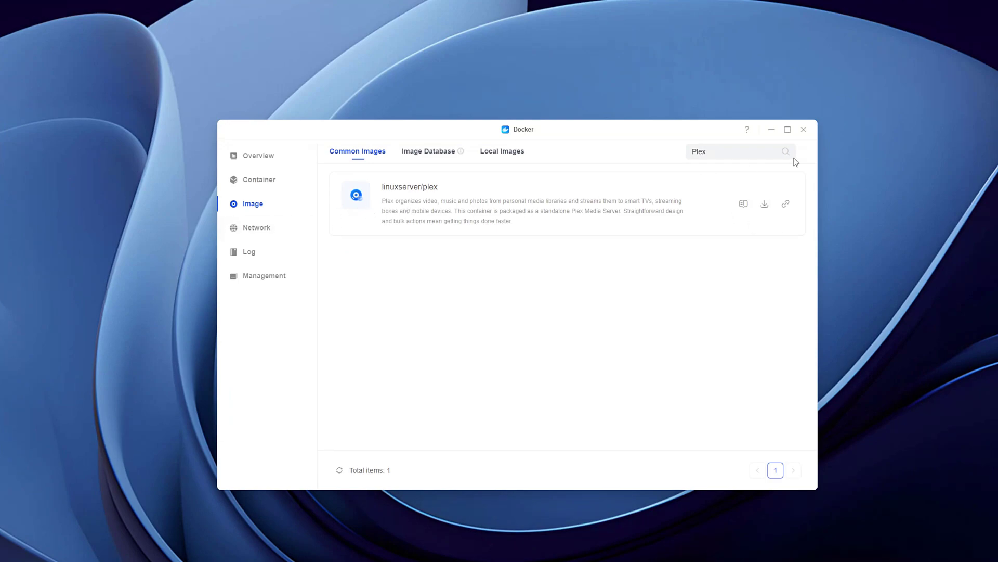
pyautogui.press('BackSpace')
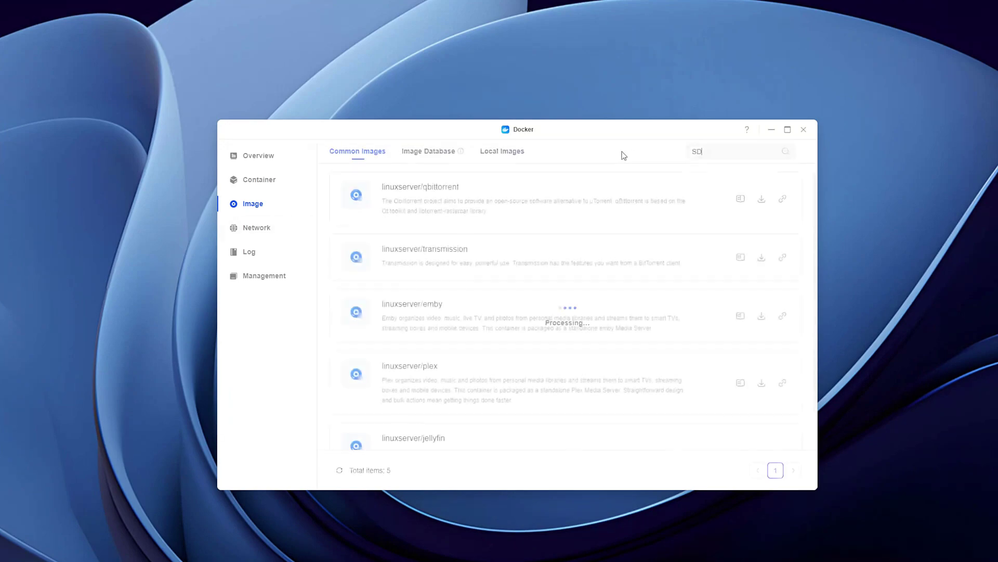
# Step: Scroll through the full Docker Image Database of available images
pyautogui.click(428, 151)
pyautogui.scroll(-4, 535, 242)
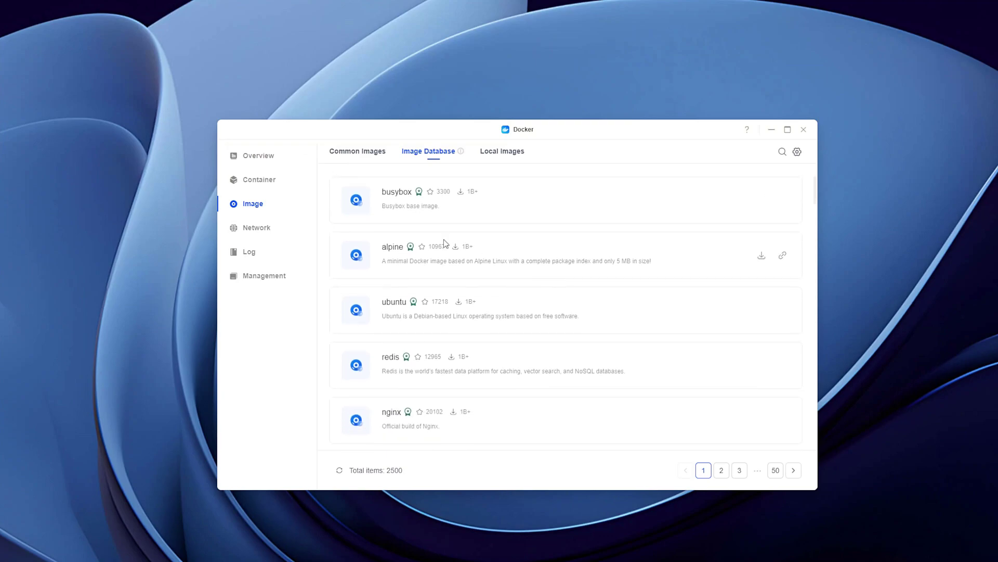
pyautogui.scroll(-6, 525, 317)
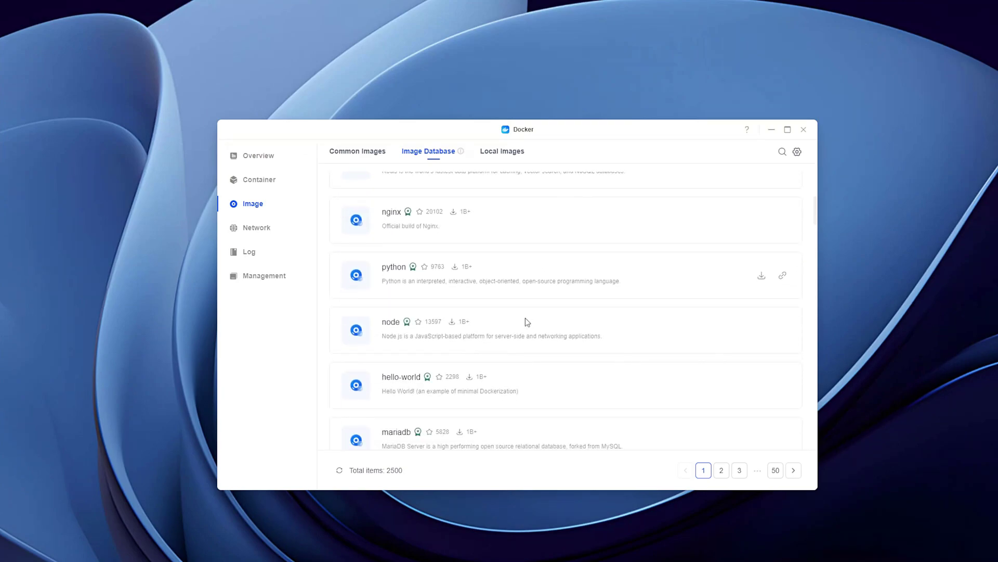
pyautogui.scroll(-10, 546, 288)
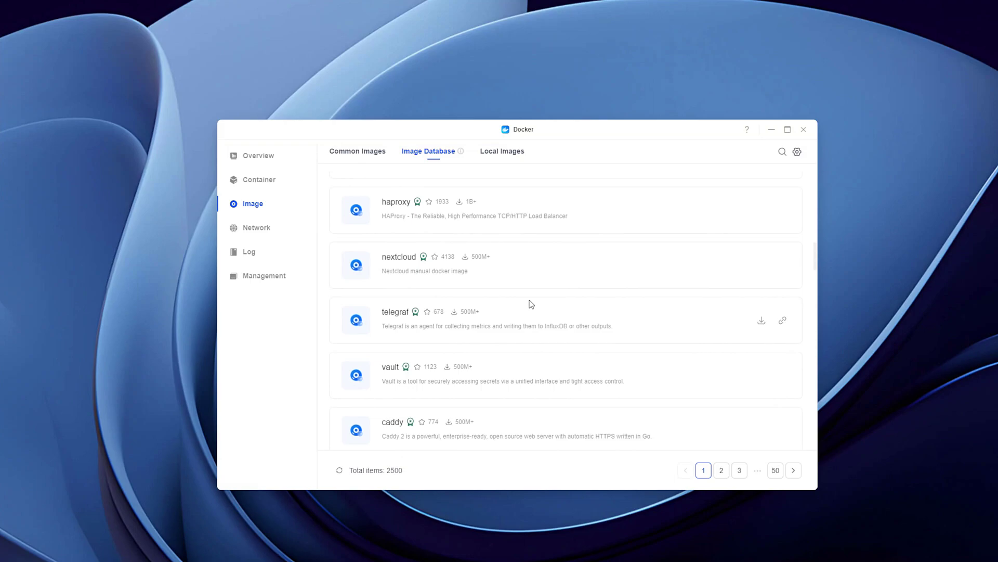
# Step: Check Docker's Network list, its logs, and the management and data migration page
pyautogui.click(276, 231)
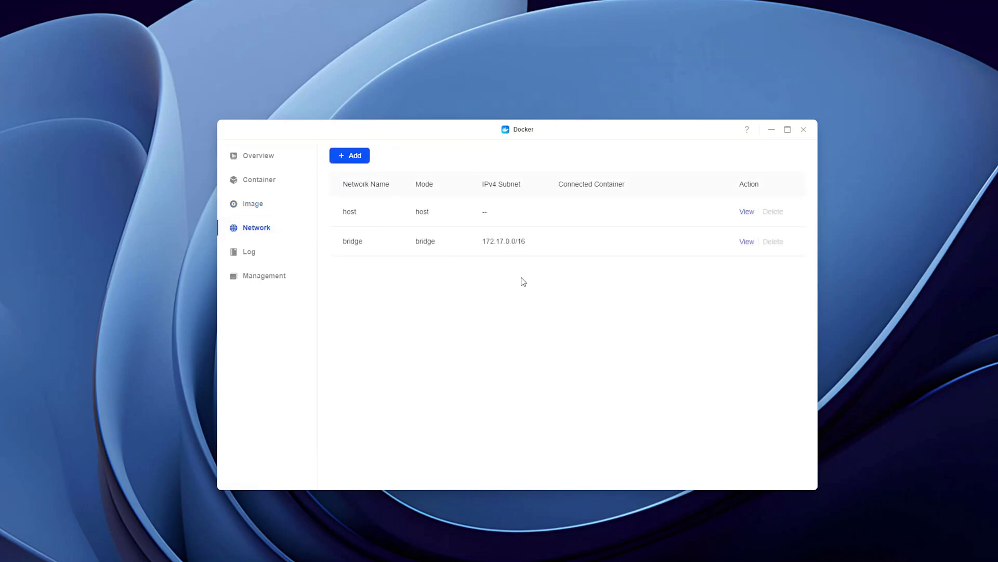
pyautogui.click(253, 260)
pyautogui.click(263, 277)
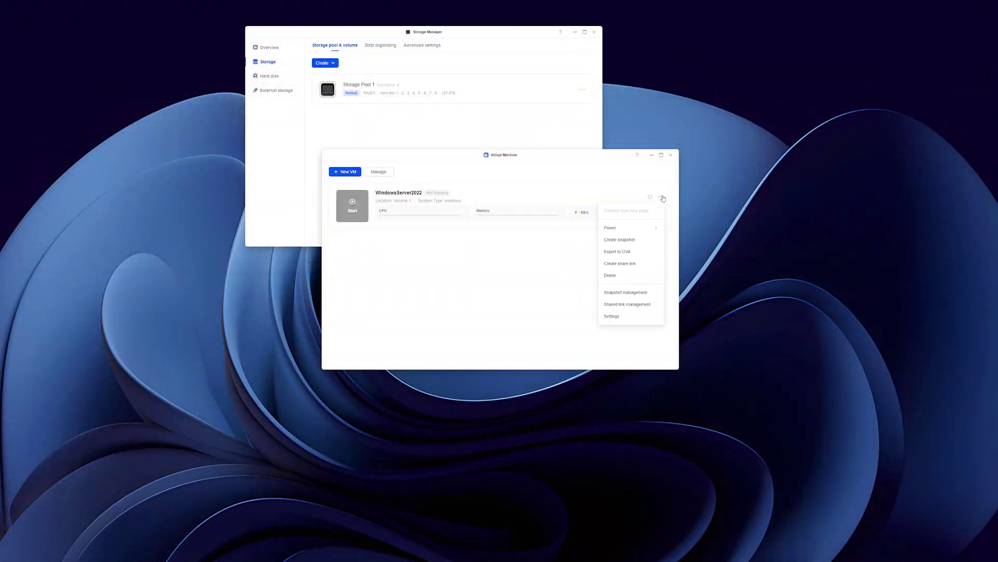
# Step: Add a second 100000 GB scsi disk to WindowsServer2022, save the settings, and start the VM
pyautogui.click(617, 317)
pyautogui.scroll(-4, 484, 277)
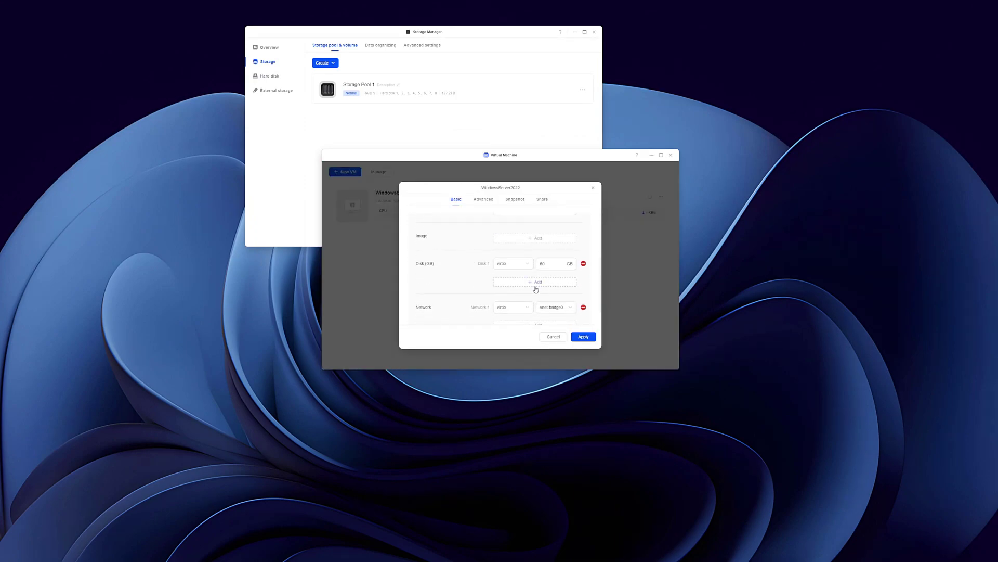
pyautogui.click(535, 288)
pyautogui.click(515, 282)
pyautogui.click(509, 333)
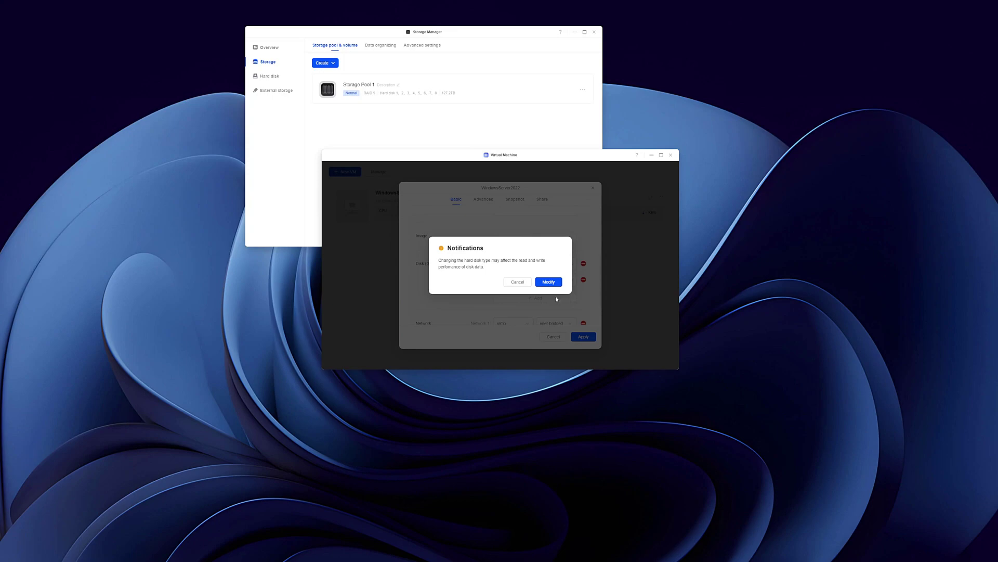
pyautogui.click(548, 283)
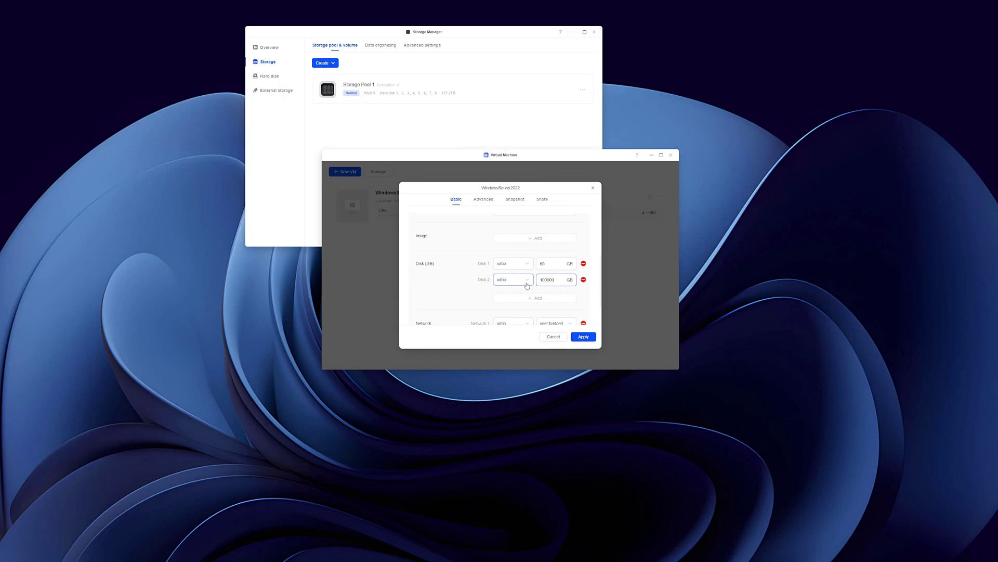
pyautogui.click(584, 336)
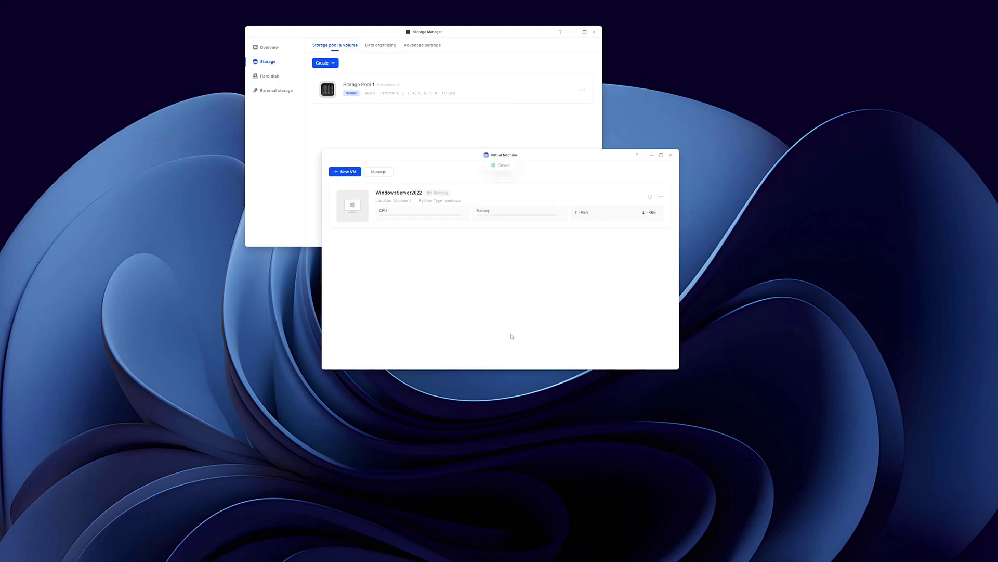
pyautogui.click(353, 205)
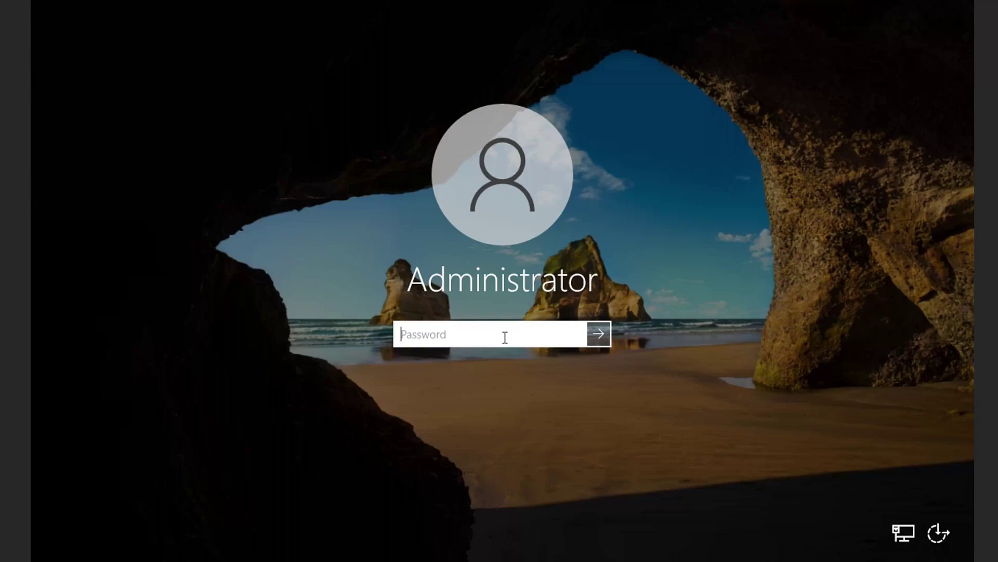
# Step: Sign in as administrator and compare the 60 GB system disk with the offline 97.7 TB disk
pyautogui.write('••')
pyautogui.press('Return')
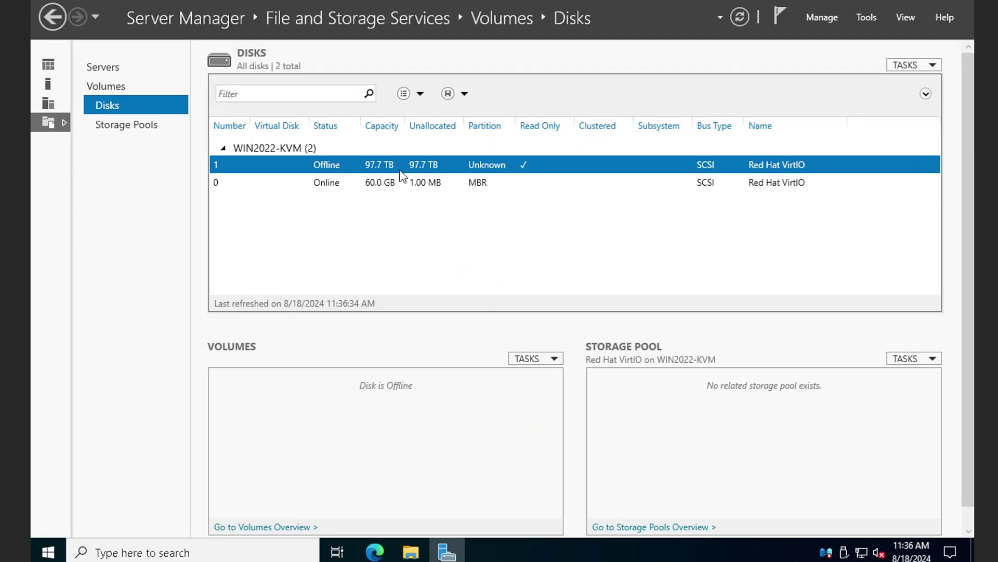
pyautogui.click(359, 183)
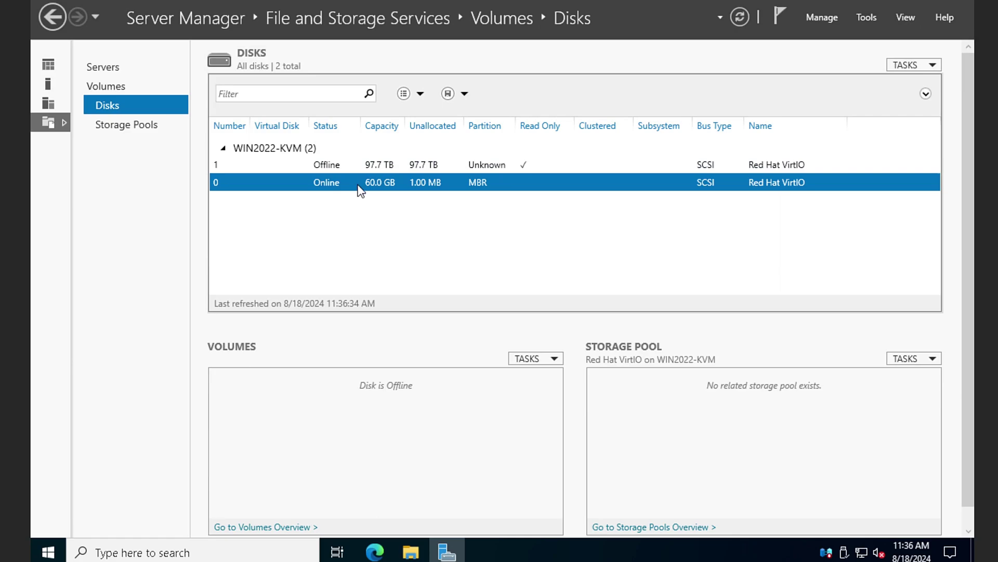
pyautogui.click(311, 169)
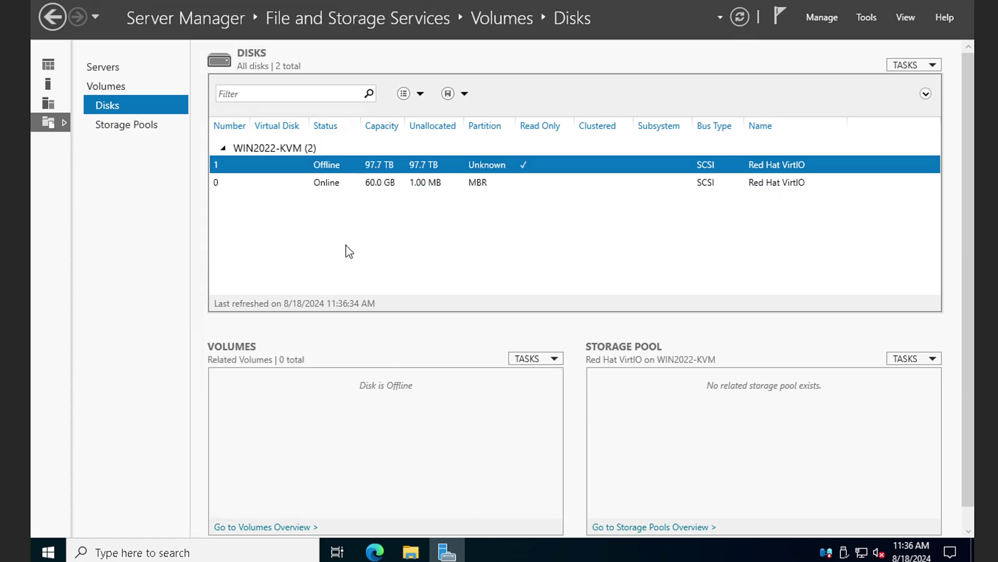
# Step: Bring the 97.7 TB disk online and initialize it as GPT
pyautogui.rightClick(350, 172)
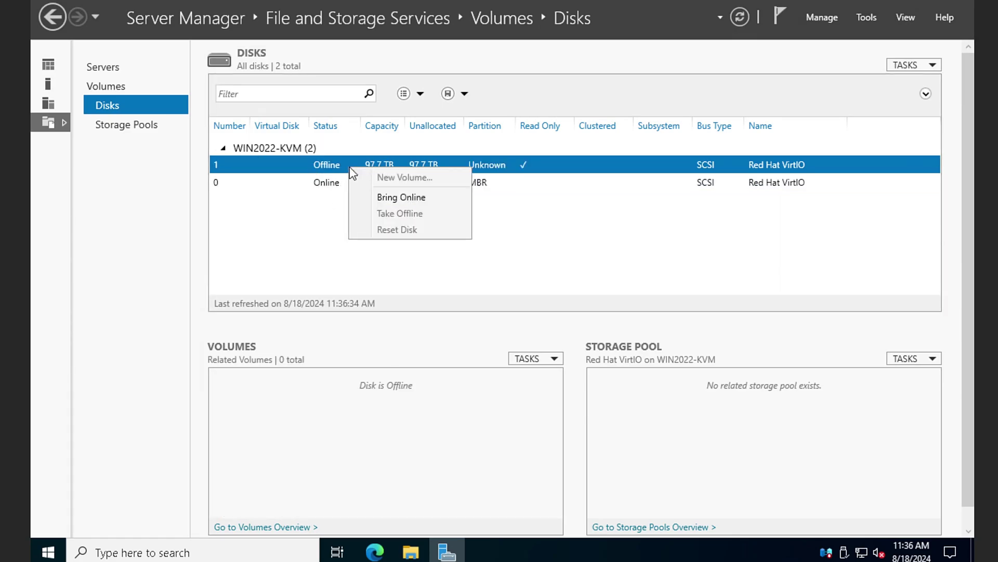
pyautogui.click(391, 195)
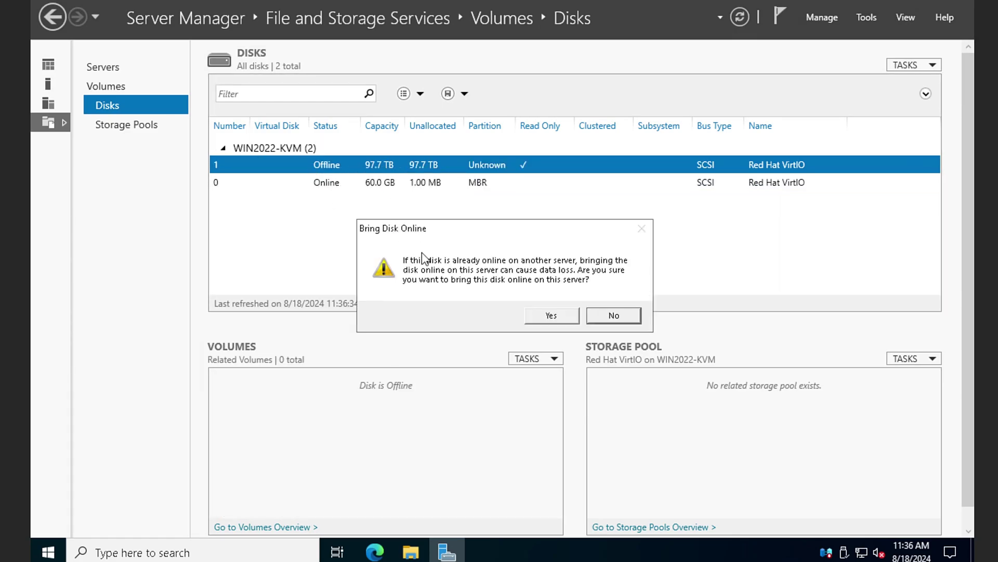
pyautogui.click(550, 314)
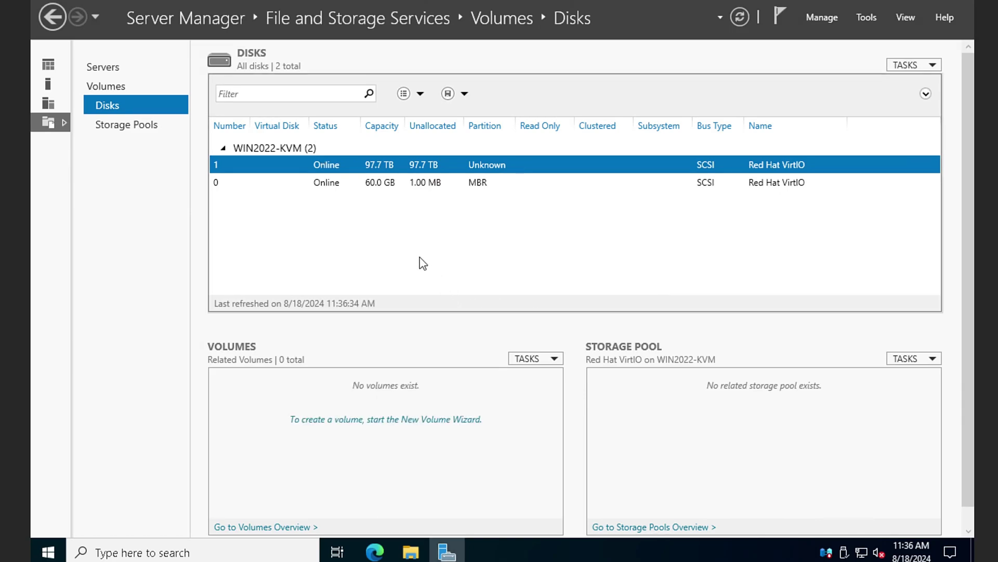
pyautogui.rightClick(370, 167)
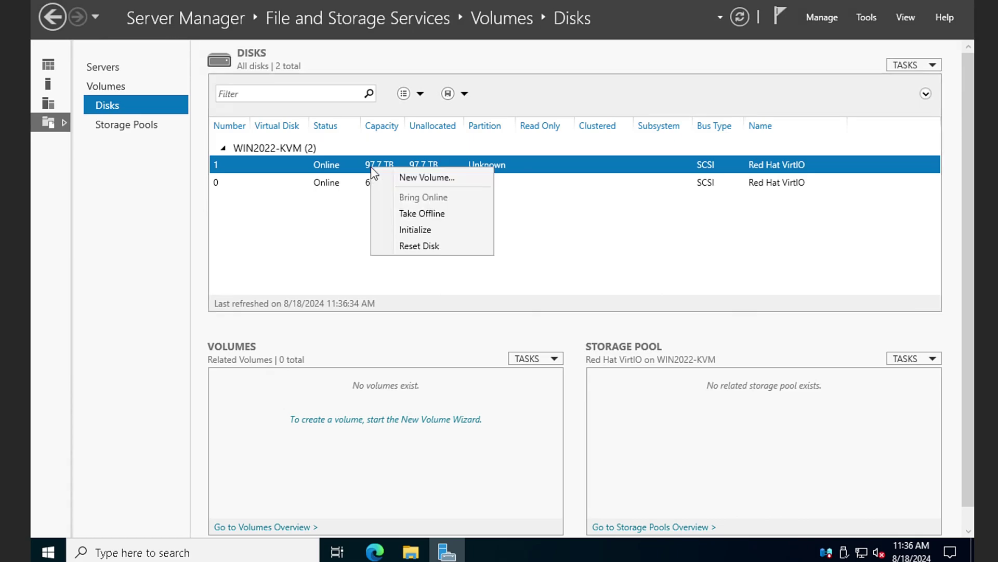
pyautogui.click(424, 232)
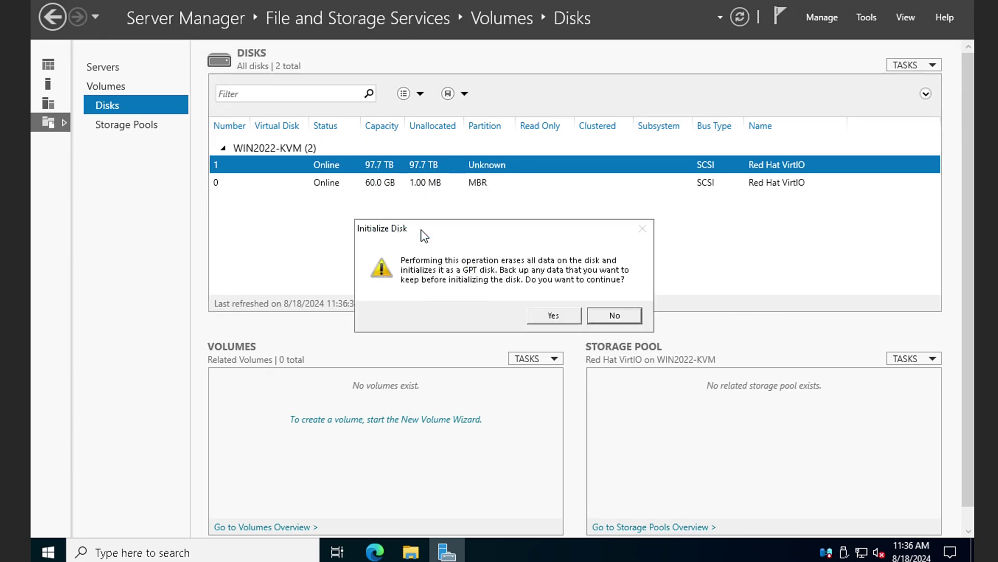
pyautogui.click(554, 315)
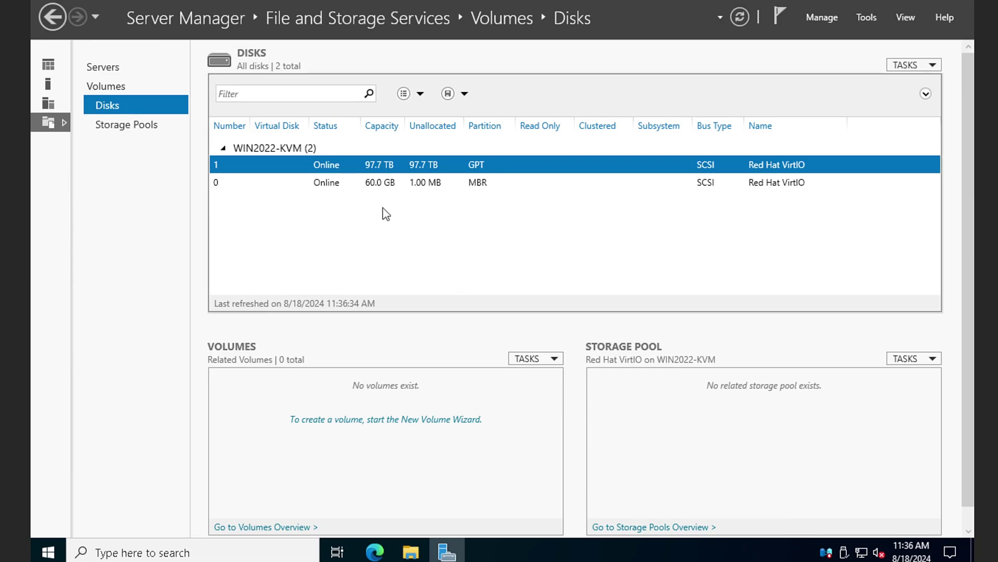
# Step: Create a new volume on the GPT disk through the New Volume wizard
pyautogui.rightClick(386, 171)
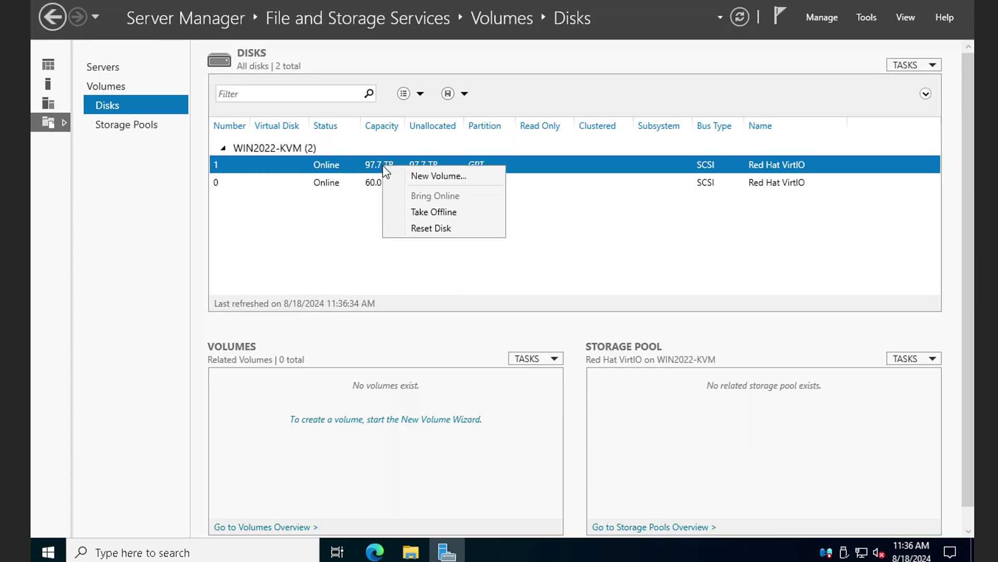
pyautogui.click(421, 176)
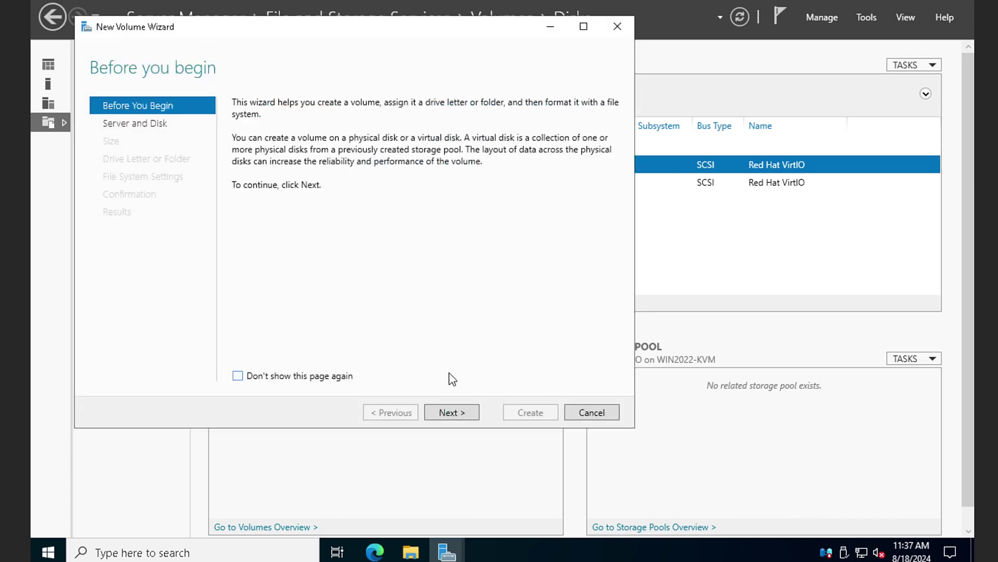
pyautogui.click(453, 412)
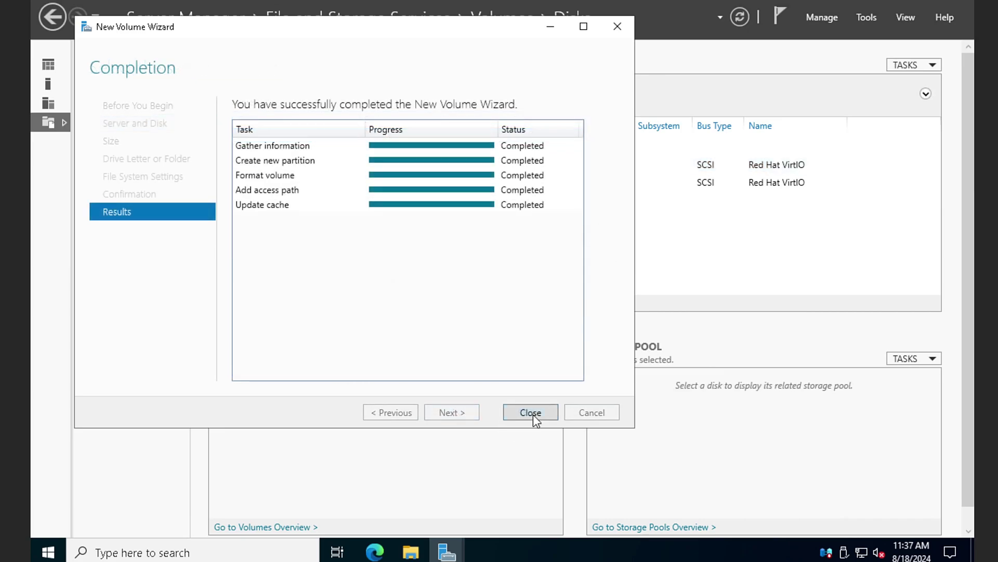
pyautogui.click(531, 413)
pyautogui.click(411, 551)
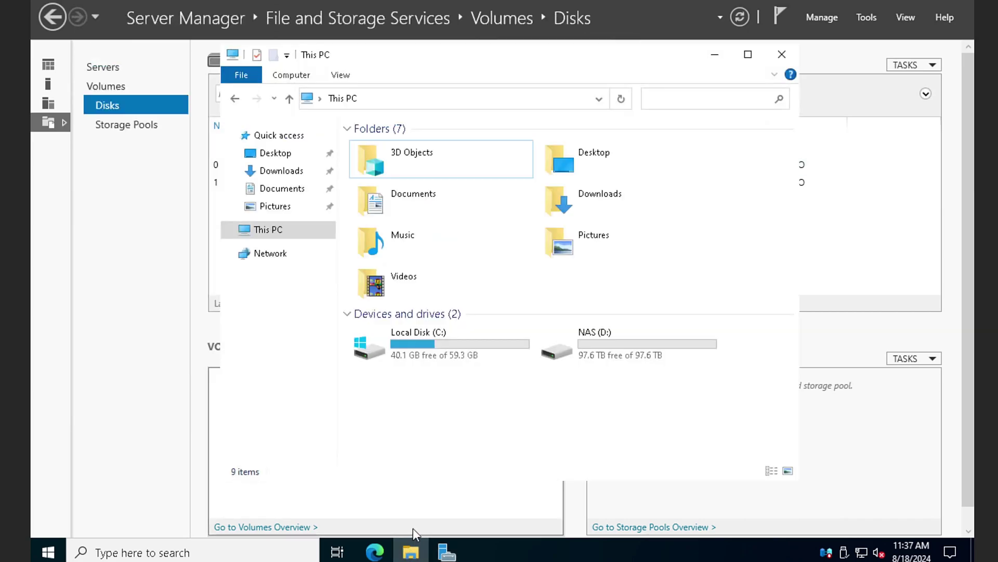
pyautogui.click(624, 359)
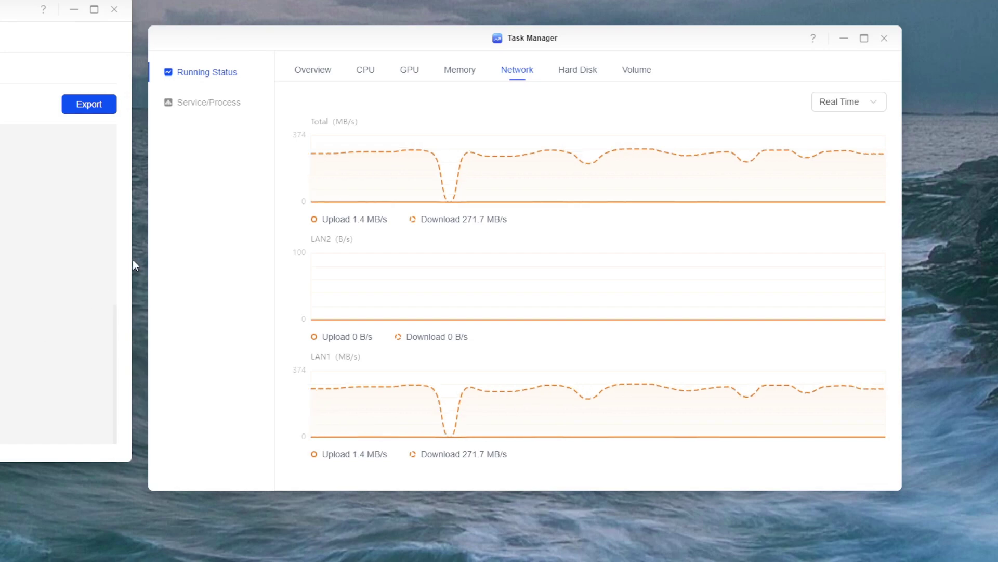
# Step: Show the CPU tab in Task Manager with its utilization and temperature chart
pyautogui.click(366, 72)
pyautogui.moveTo(345, 200)
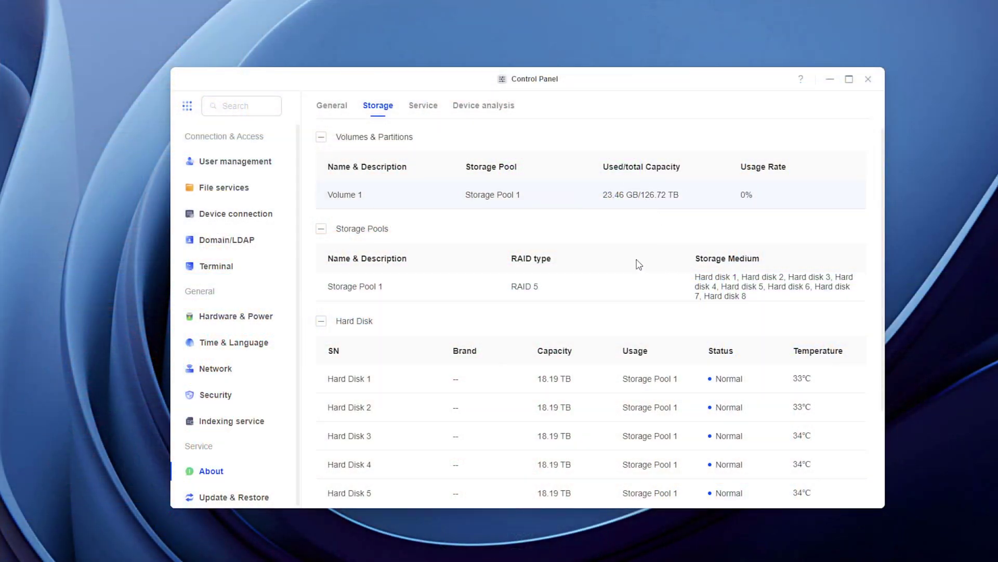
# Step: Scroll the Control Panel storage overview down to the Hard Disk capacity and temperature table
pyautogui.scroll(-3, 625, 275)
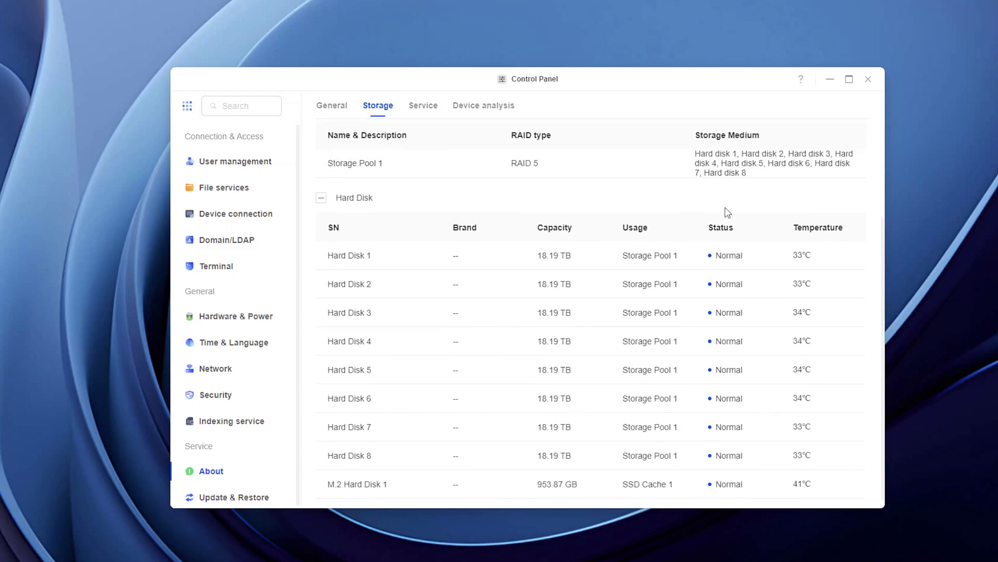